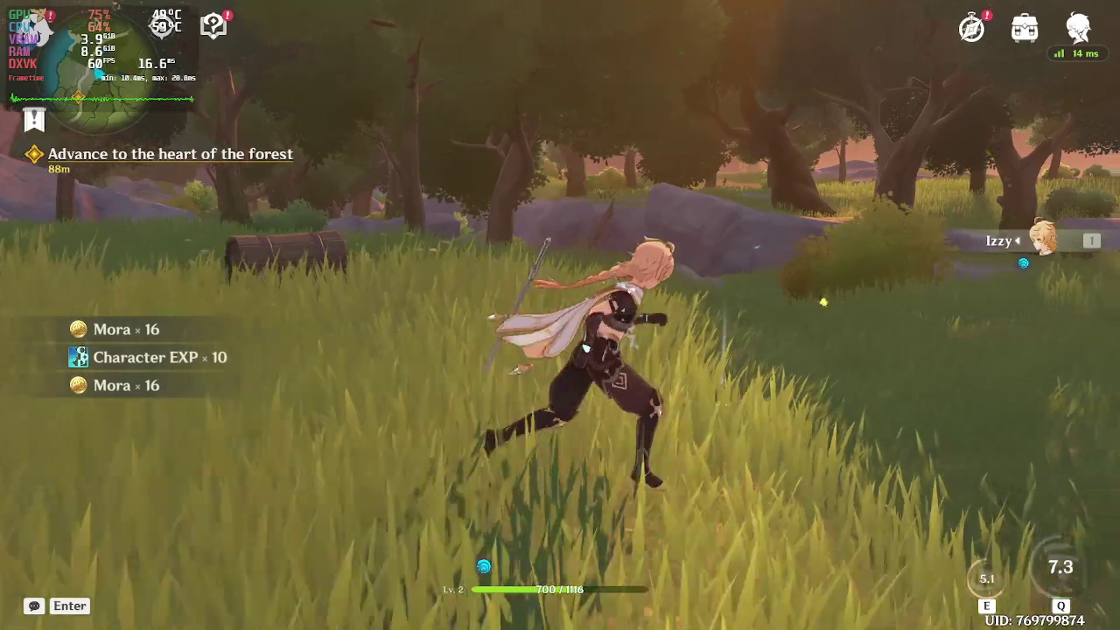
Run across the meadow to the wooden chest and open it
key(w)
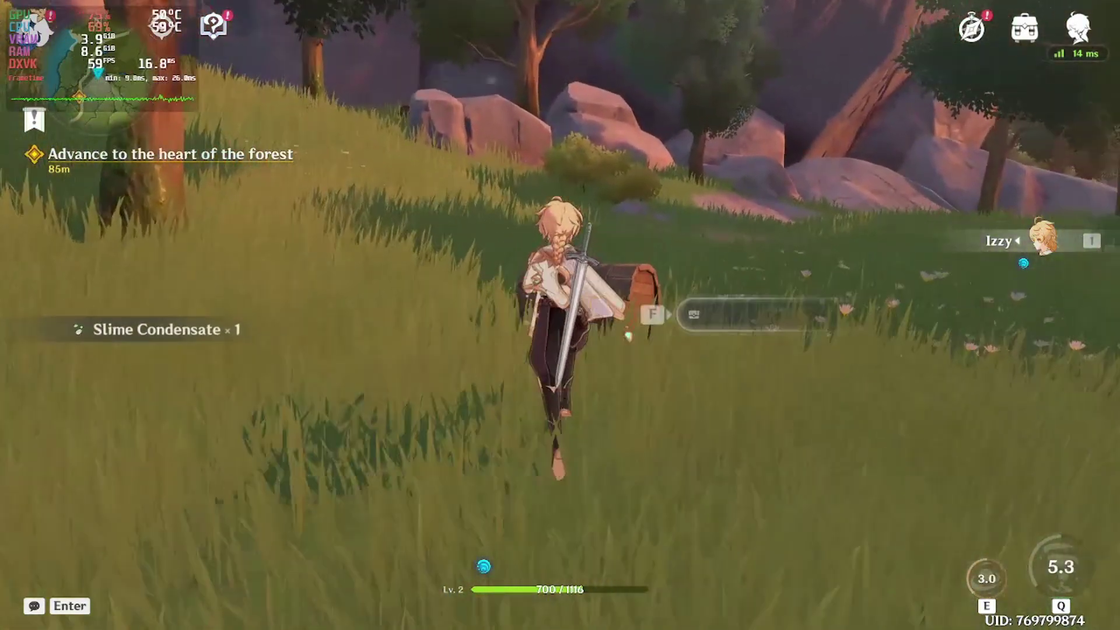
key(f)
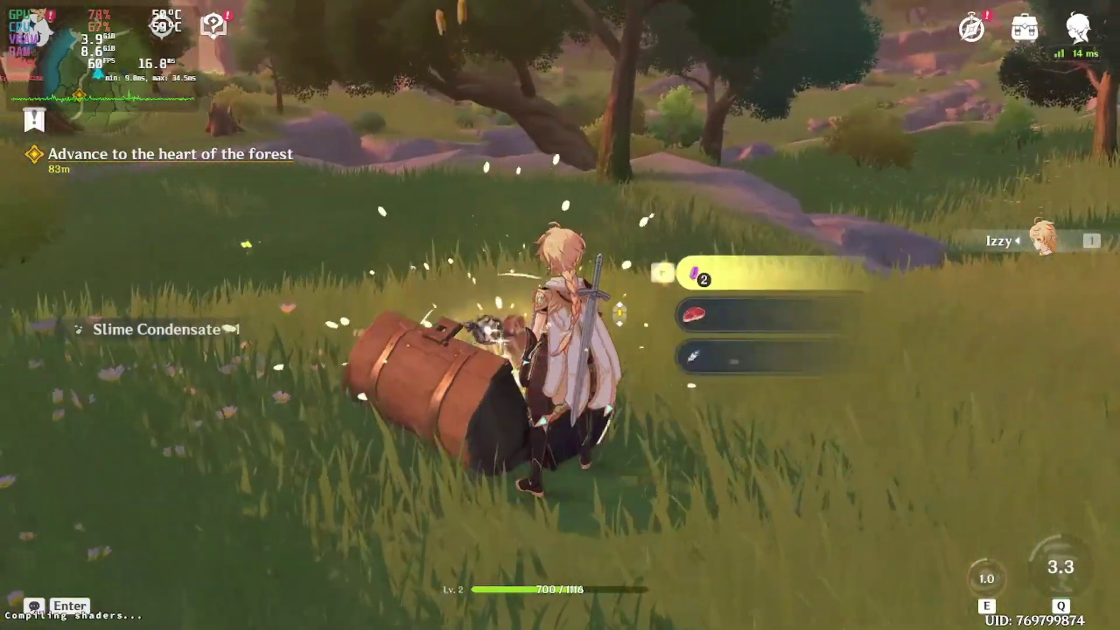
key(w)
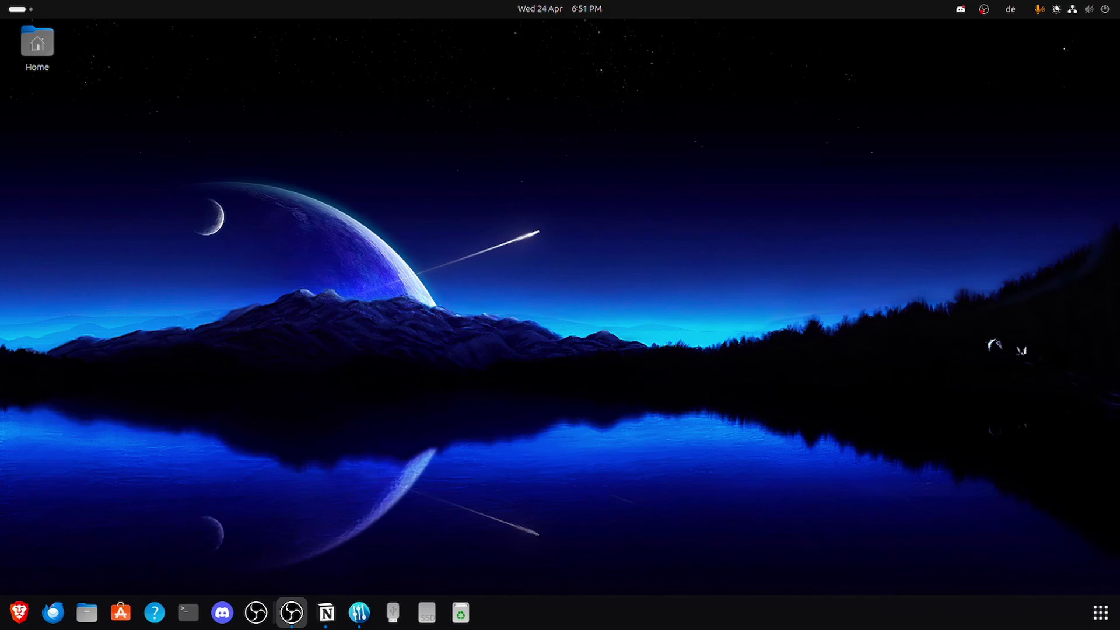
Search the system's applications for App Center
key(super)
text(app ce)
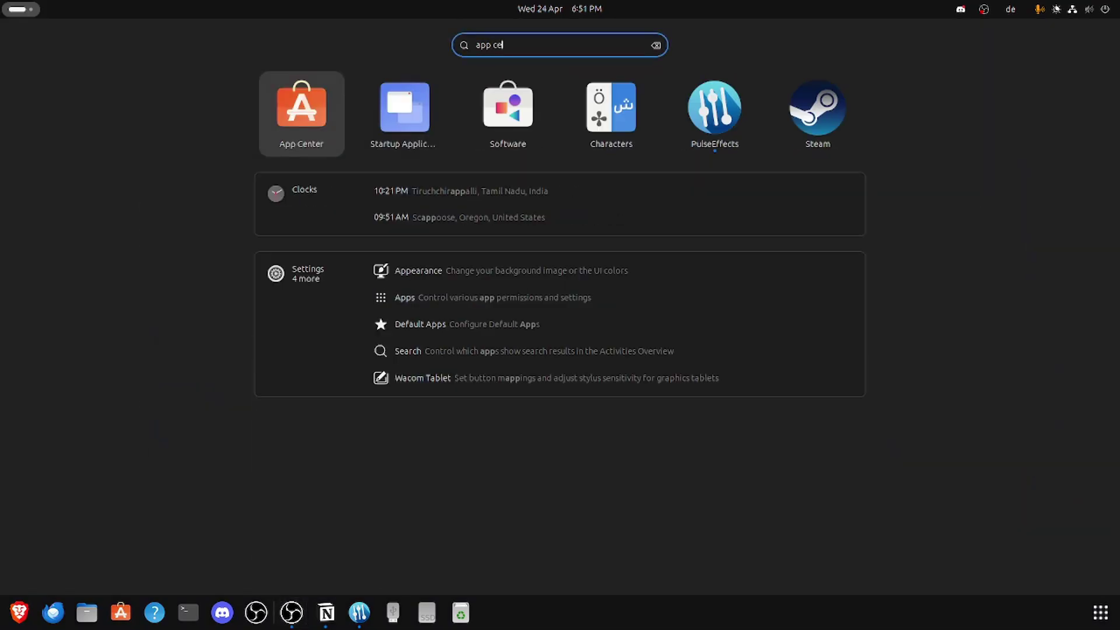
text(nter)
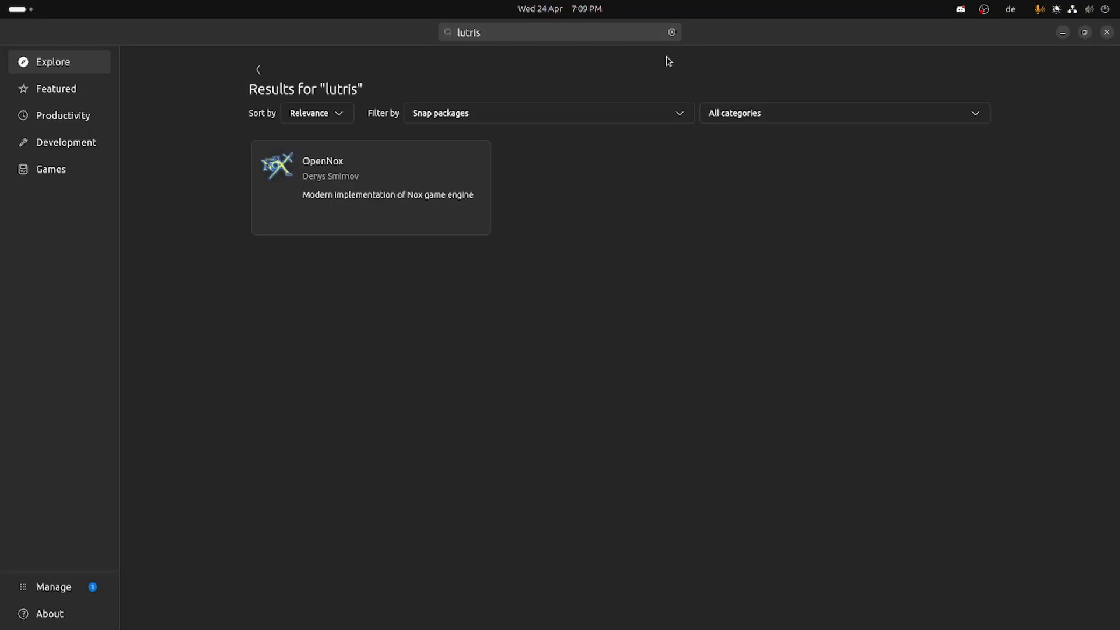
Open lutris.net/downloads in the browser and look through the downloads page and the Lutris GitHub releases
click(261, 71)
click(585, 30)
text(lutris.net/downloads)
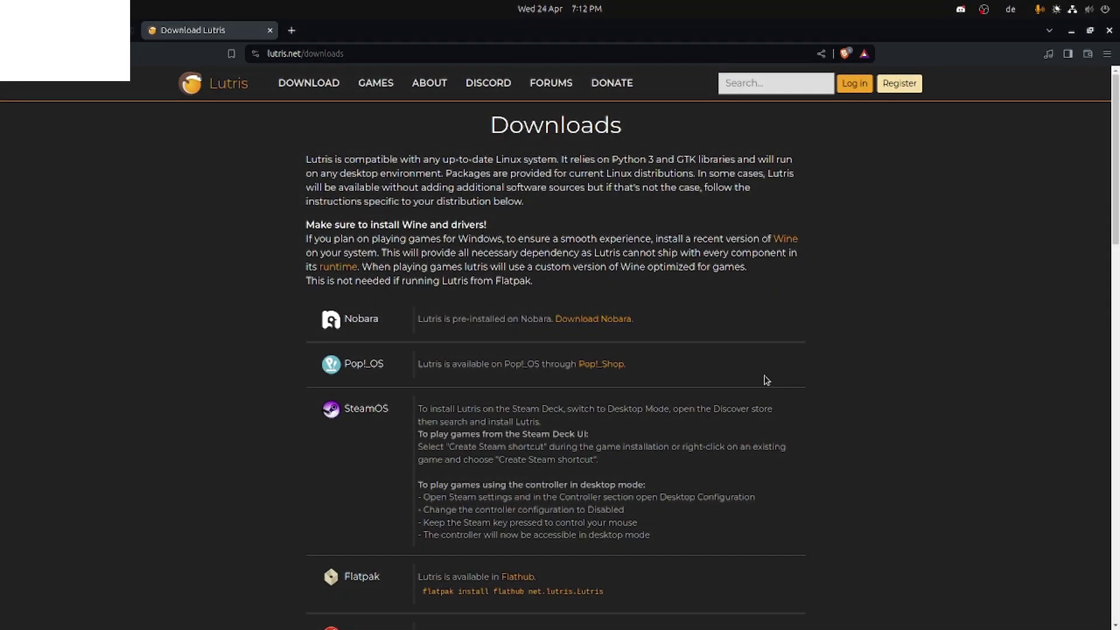
scroll(793, 402, down, 3)
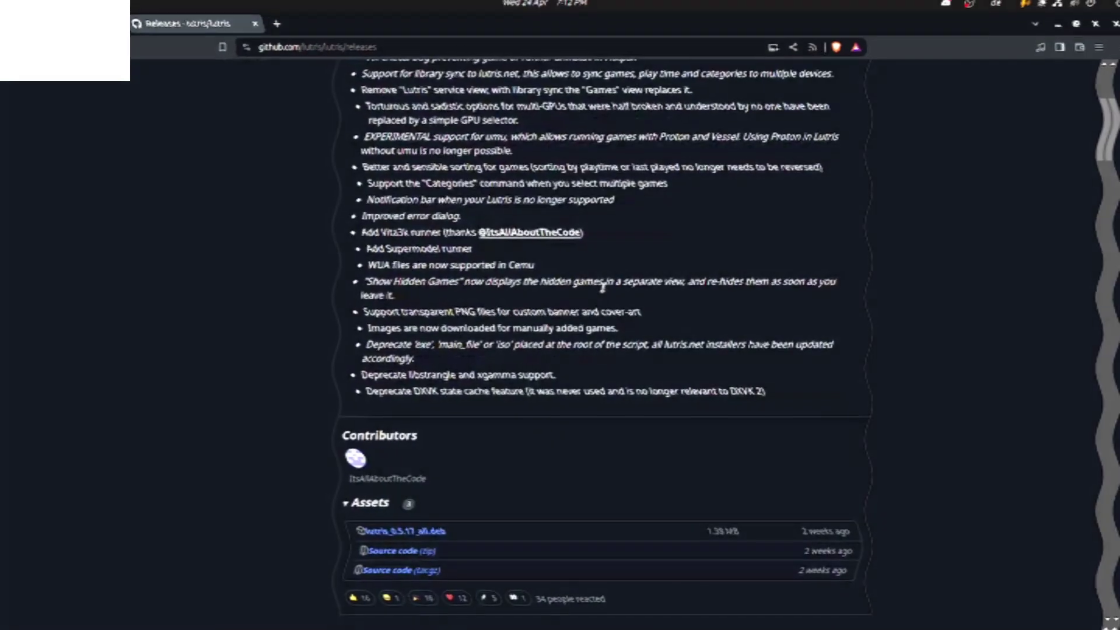
scroll(602, 286, down, 4)
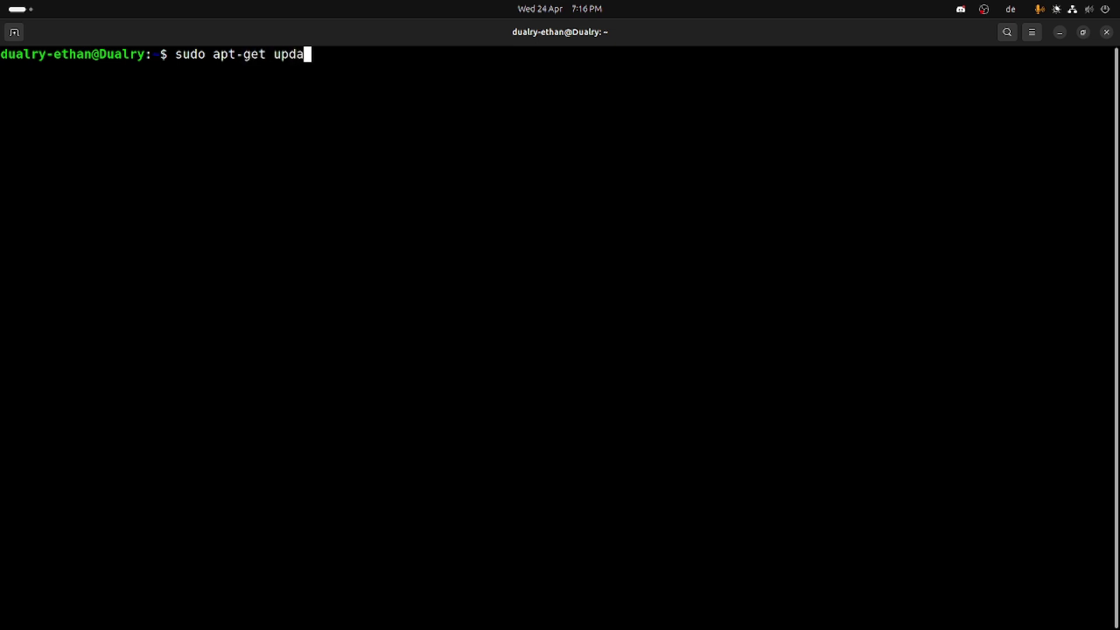
Refresh the package lists with sudo apt-get update in the terminal, entering the account password
text(e)
key(Return)
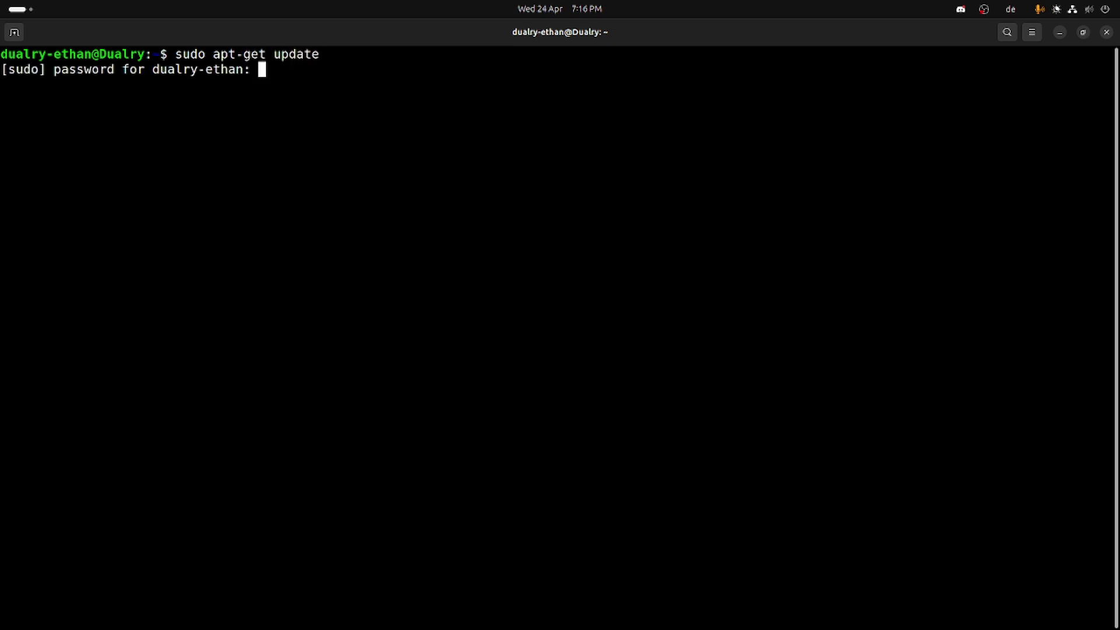
key(Return)
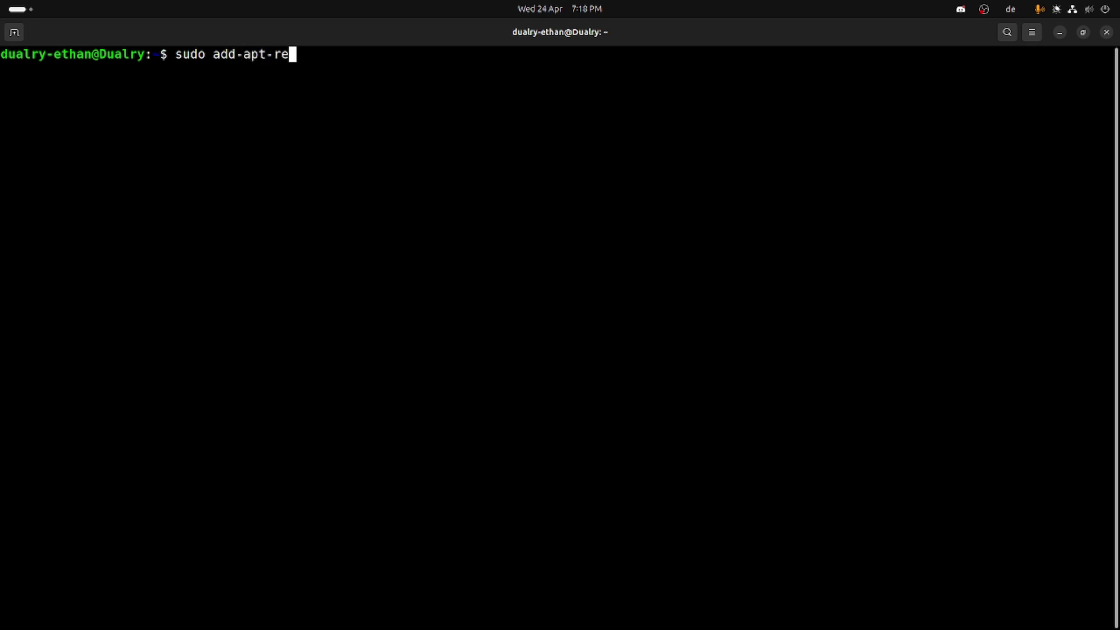
Try to add the Lutris repository with sudo add-apt-repository ppa:lutris-team/lutris
text(positor)
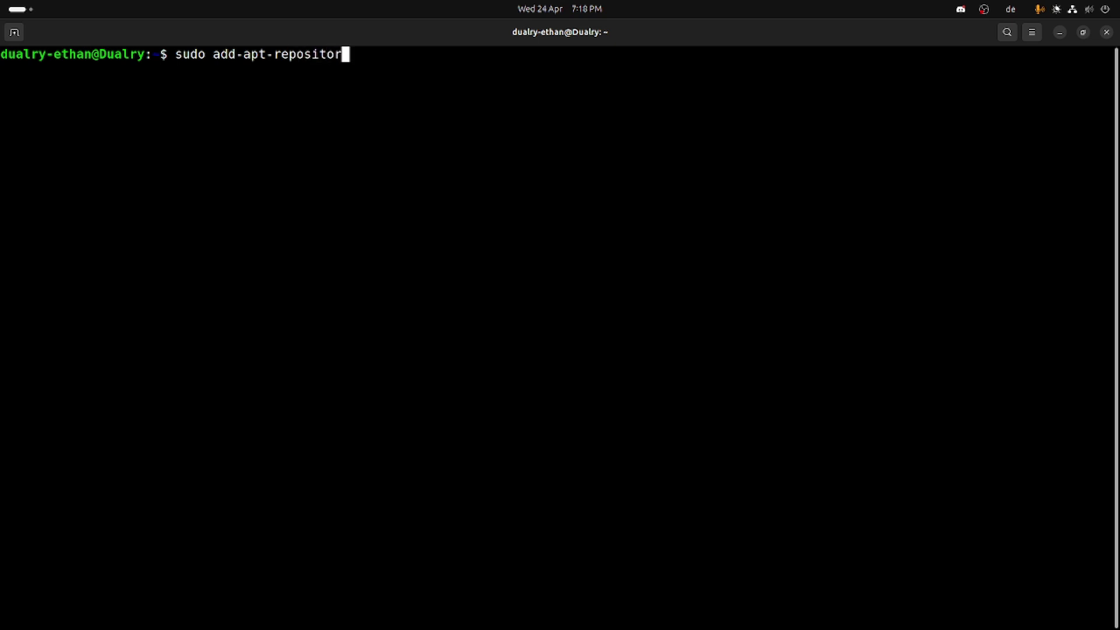
text(y ppa:lutris-team/lutris)
key(Return)
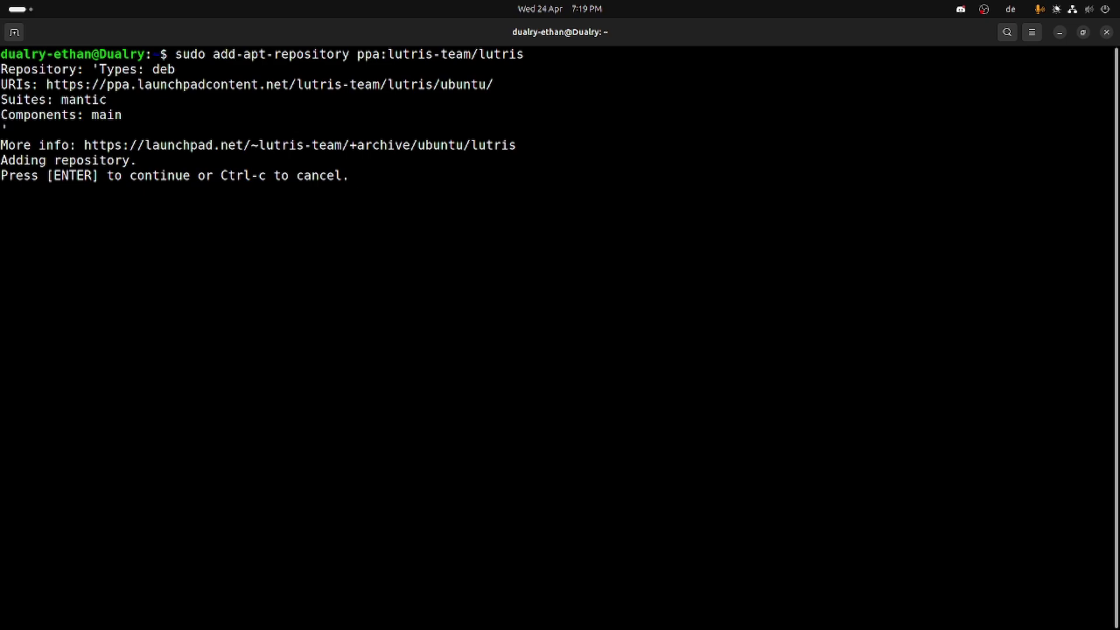
key(ctrl+c)
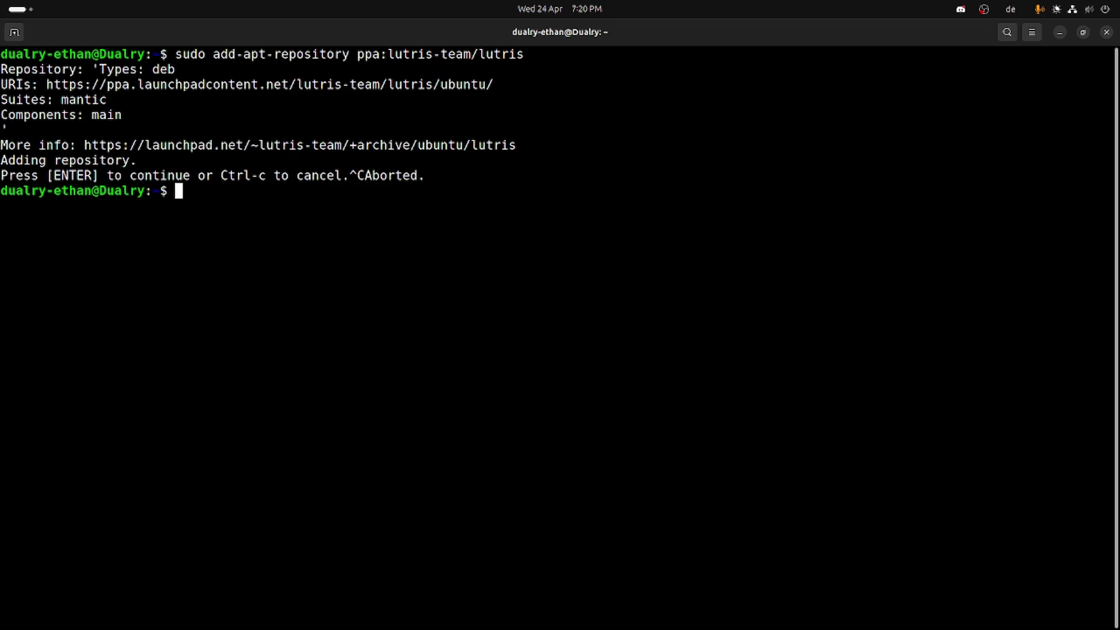
Install Lutris with the command sudo apt install lutris
text(sudo apt install lutris)
key(Return)
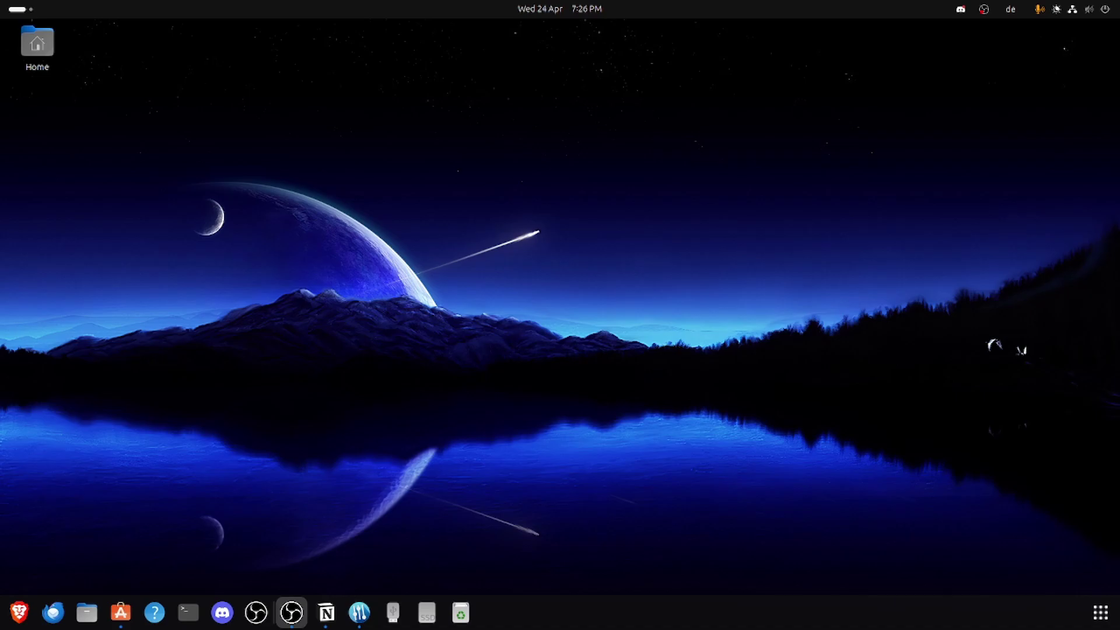
Find the installed Lutris application through the system search and launch it
key(super)
text(lu)
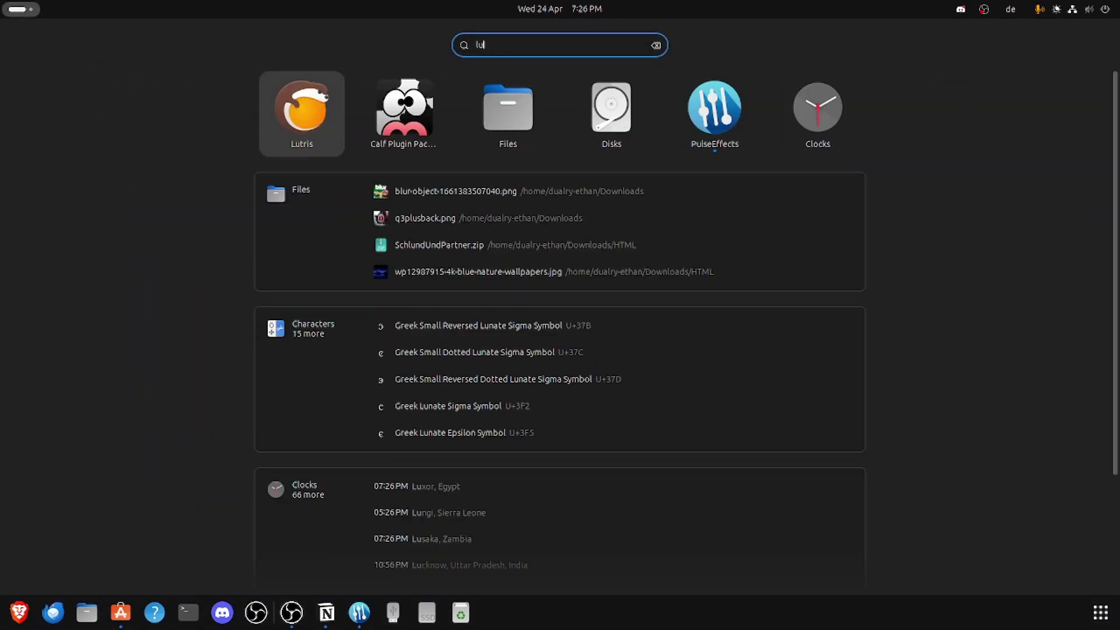
click(302, 119)
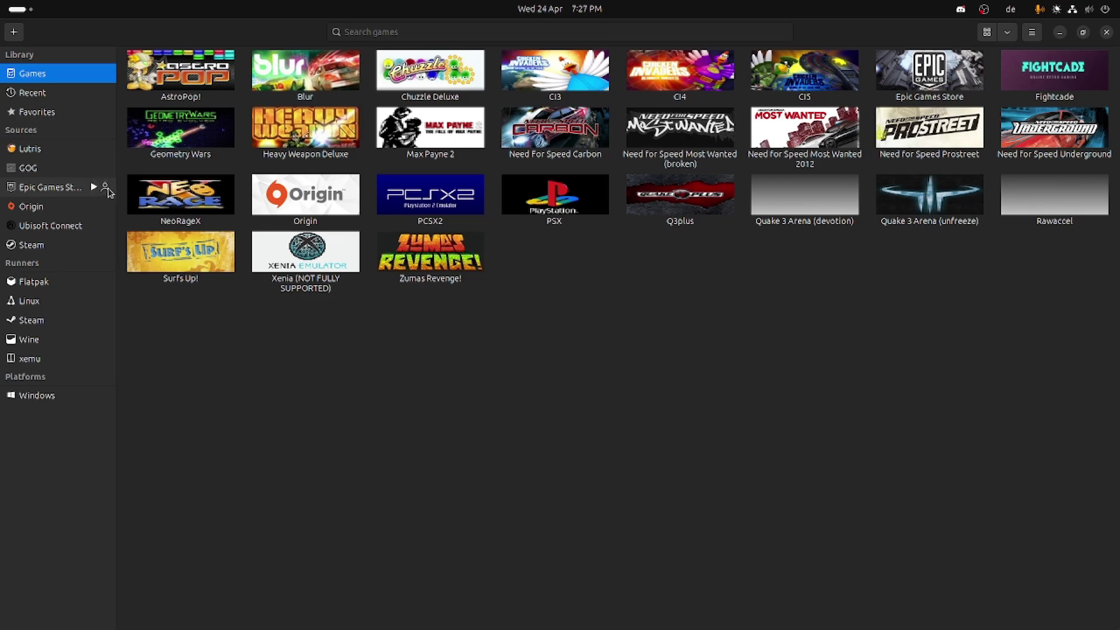
Launch the Epic Games Store from the Lutris sources and dismiss its promotional notification
click(95, 188)
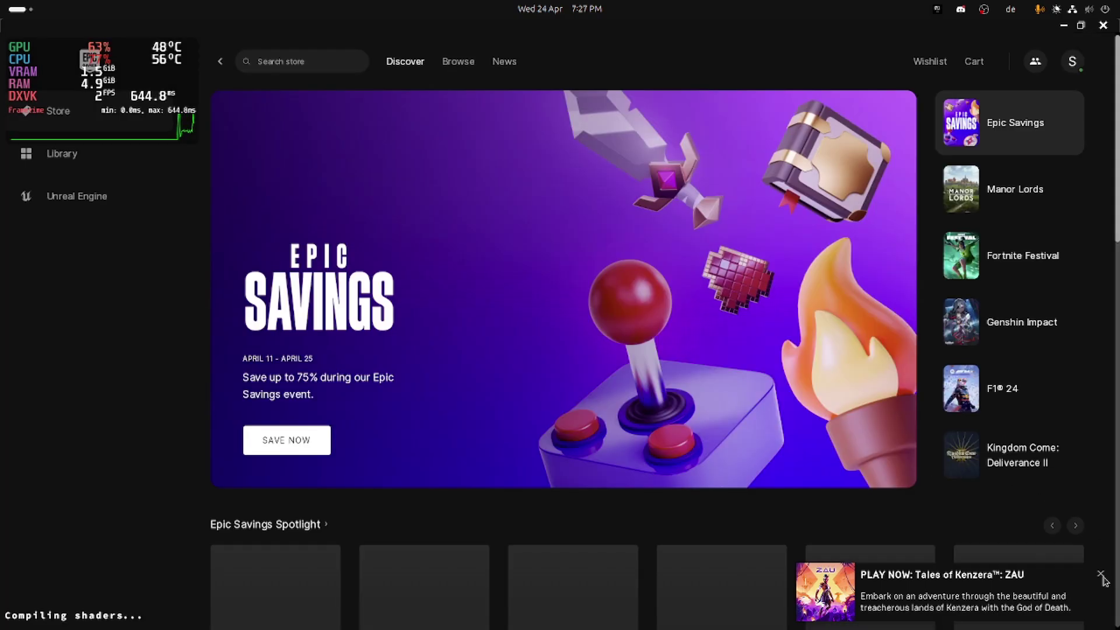
click(1101, 576)
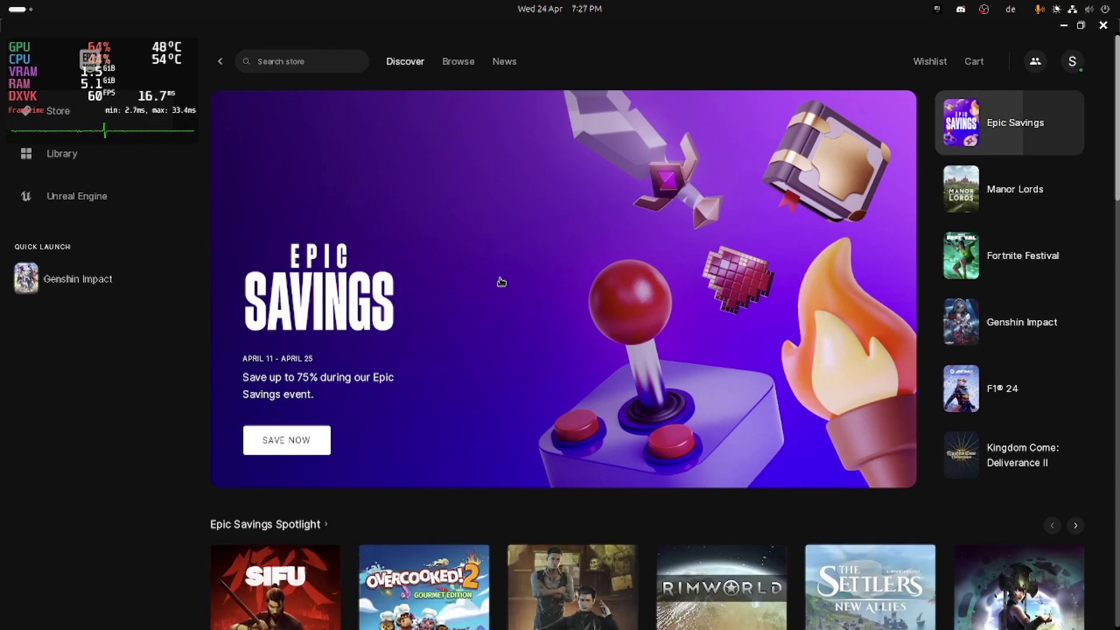
scroll(537, 324, down, 2)
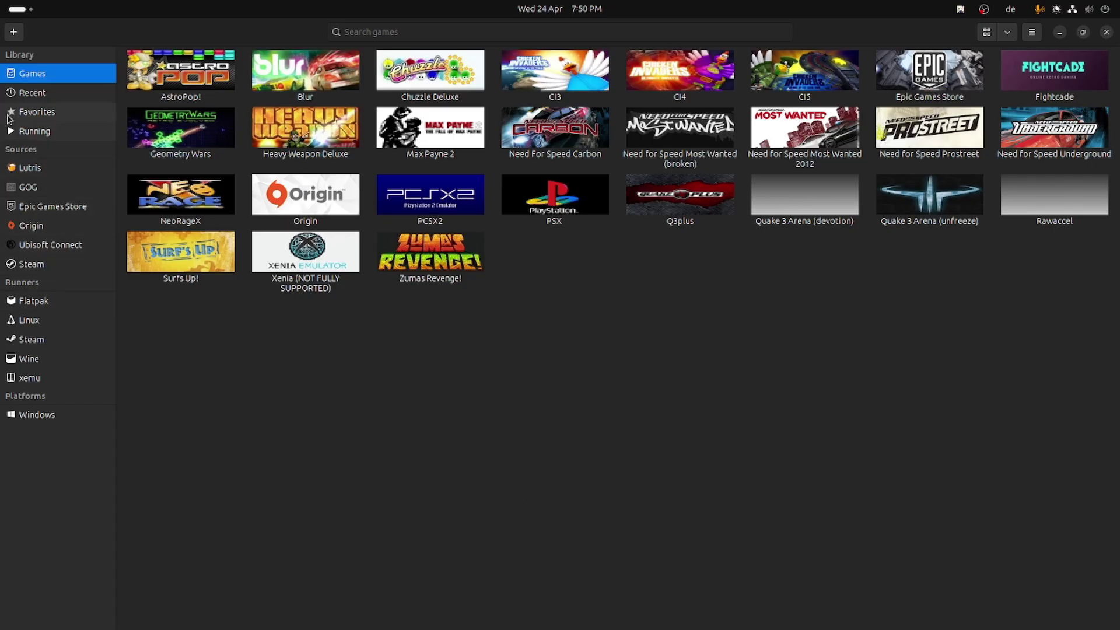
Show the recently played games in the Lutris library
click(41, 94)
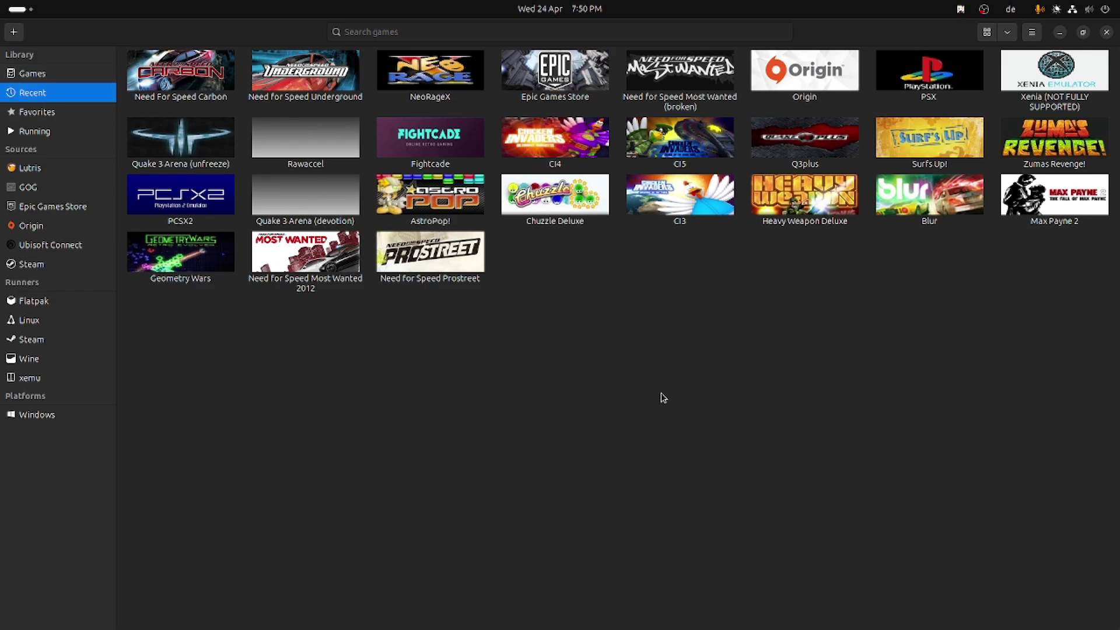
Find Heroic Games Launcher through the system search and launch it
key(super)
text(appl)
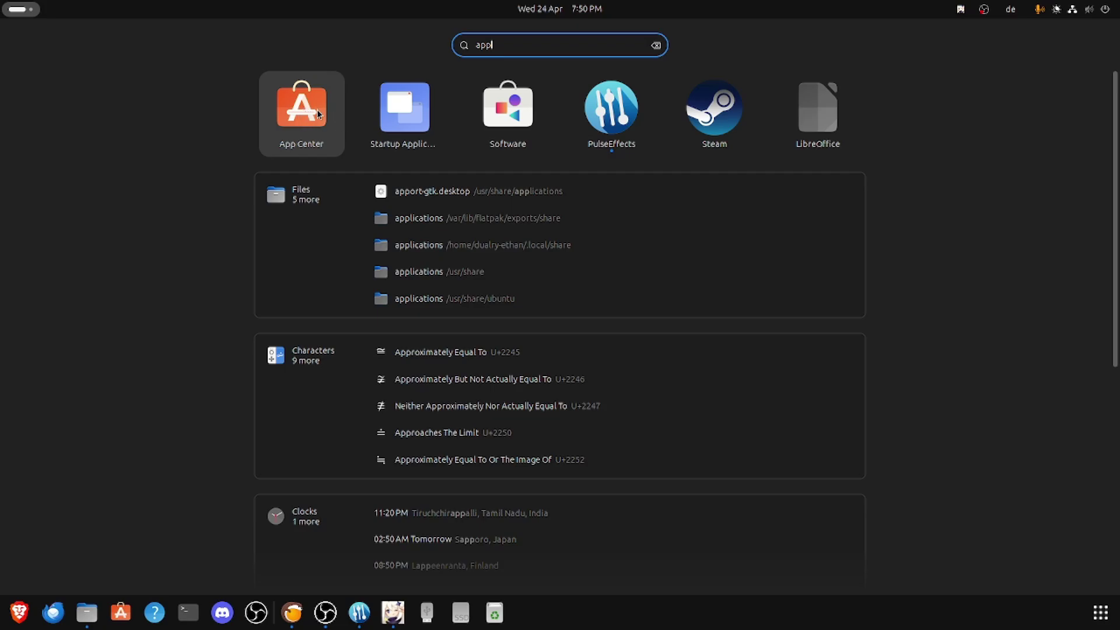
key(BackSpace)
key(BackSpace)
key(BackSpace)
key(BackSpace)
text(h)
key(BackSpace)
text(h)
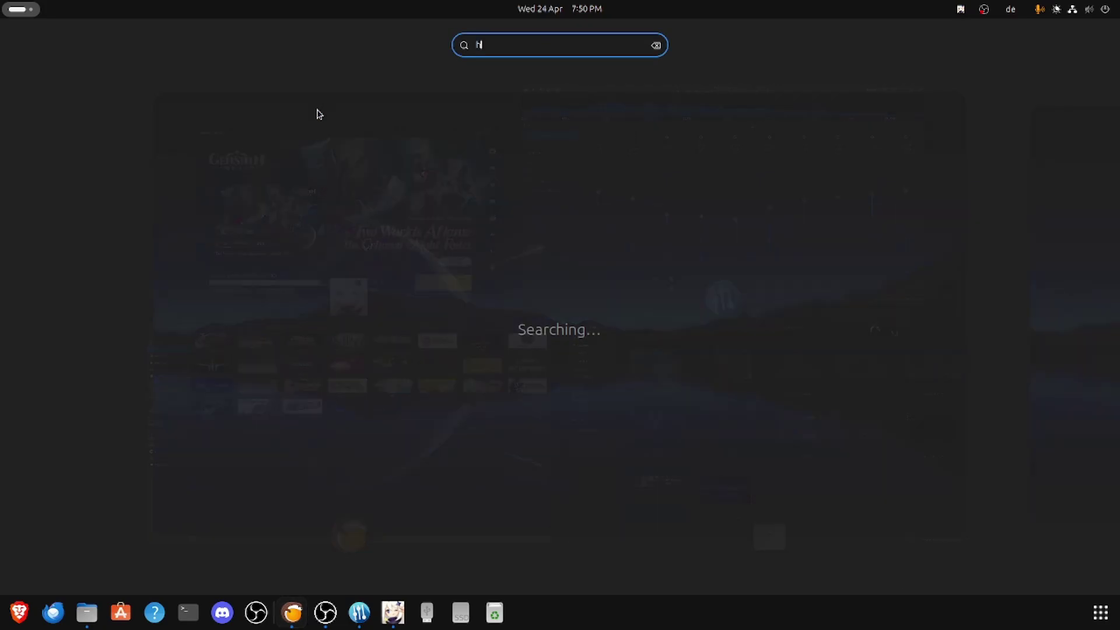
text(er)
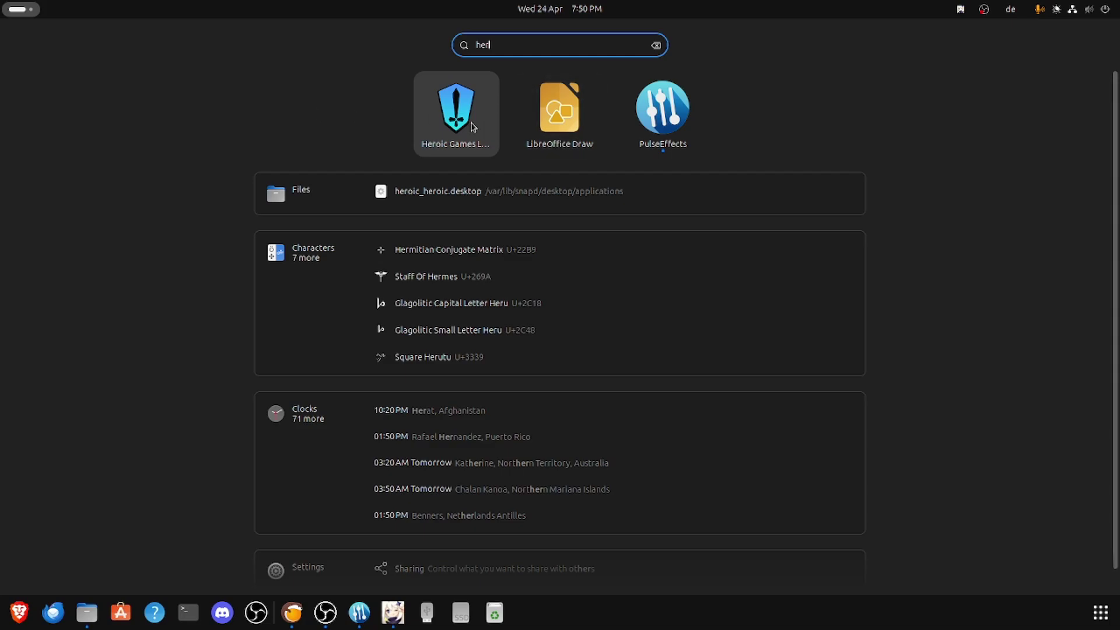
key(Return)
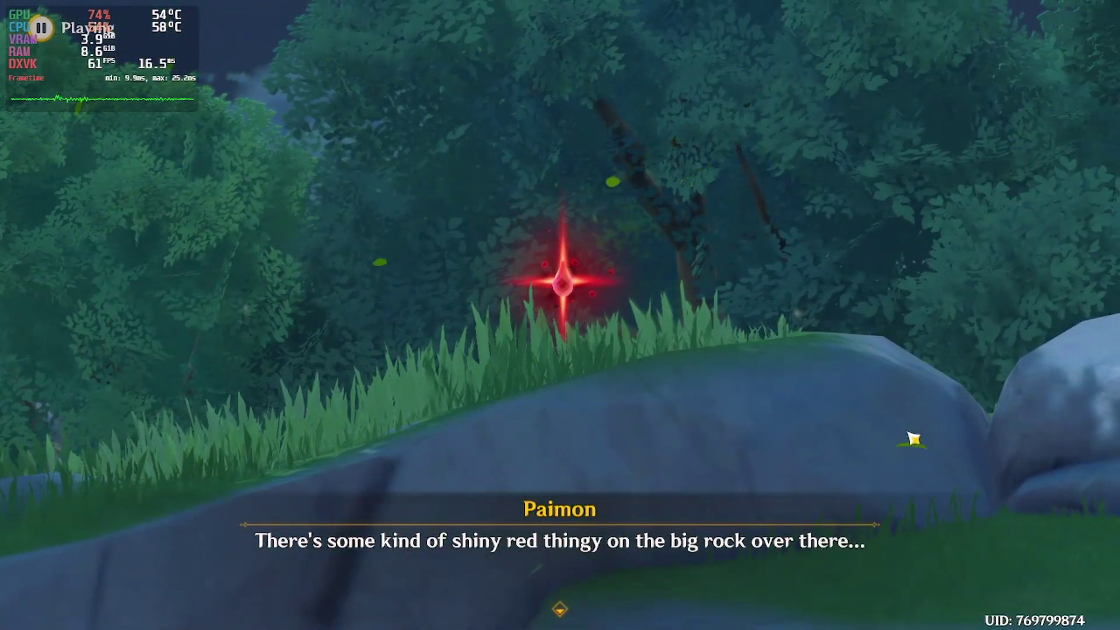
Advance through Paimon's dialogue and run toward the glowing red object on the big rock
click(914, 438)
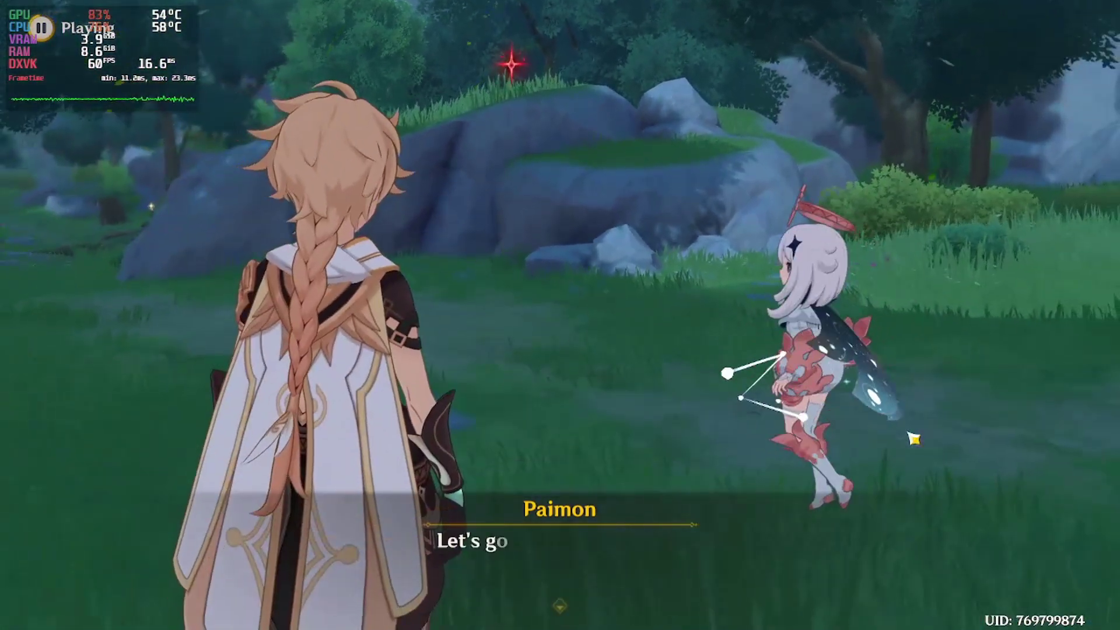
click(913, 438)
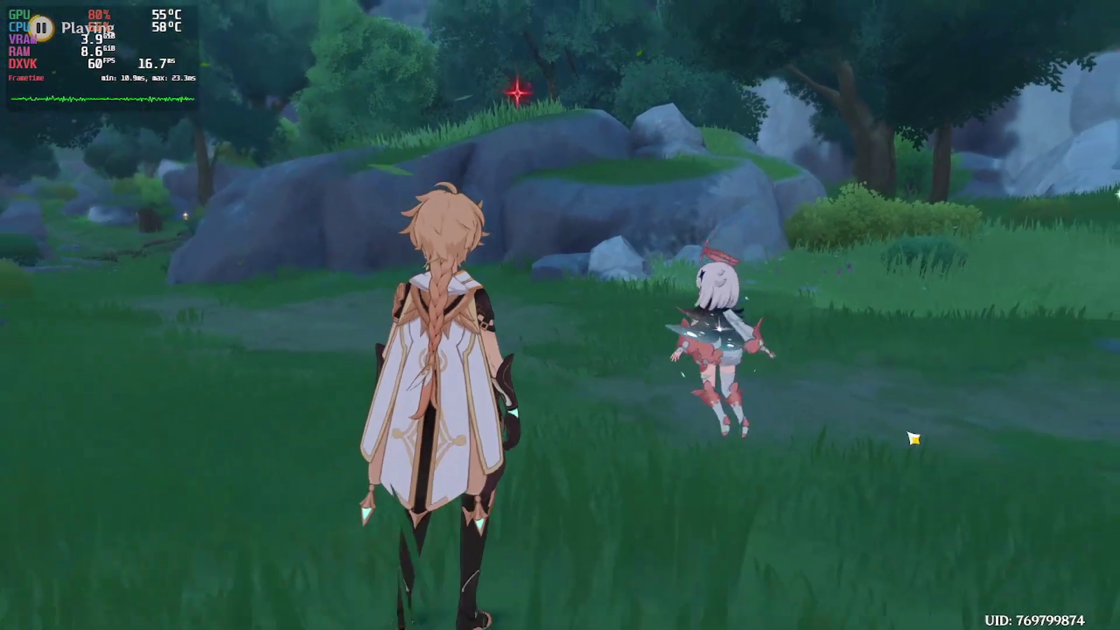
key(w)
key(w)
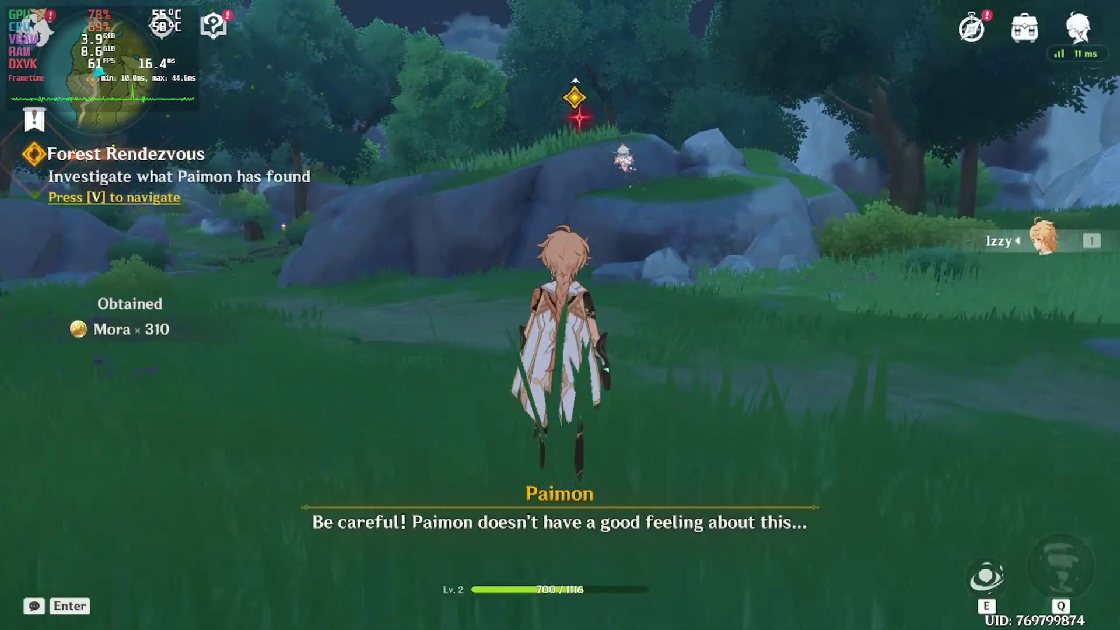
key(w)
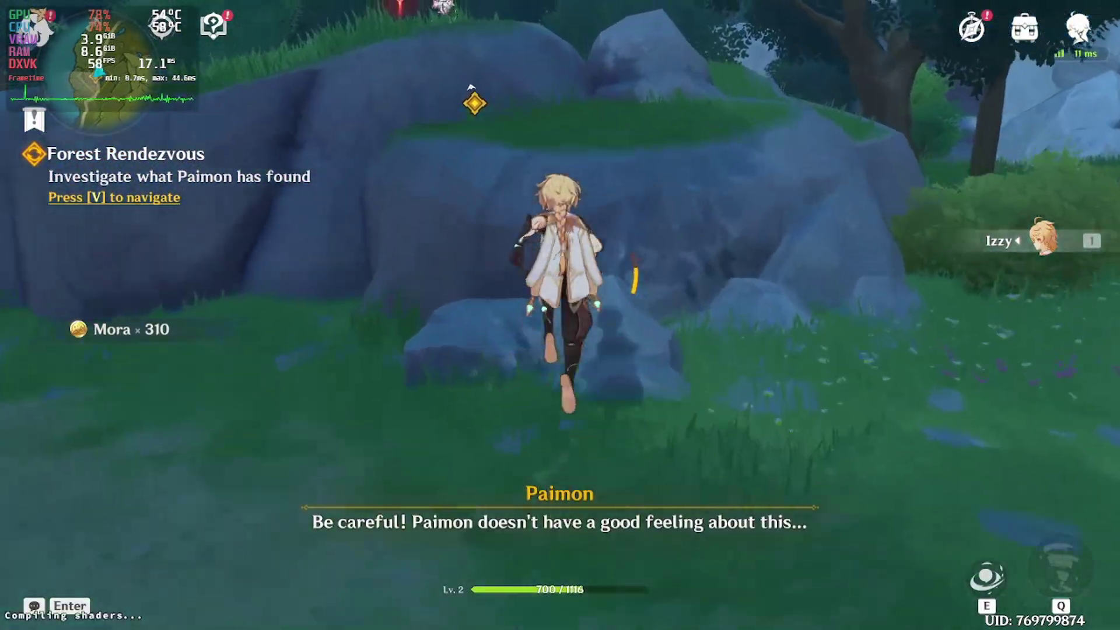
key(w)
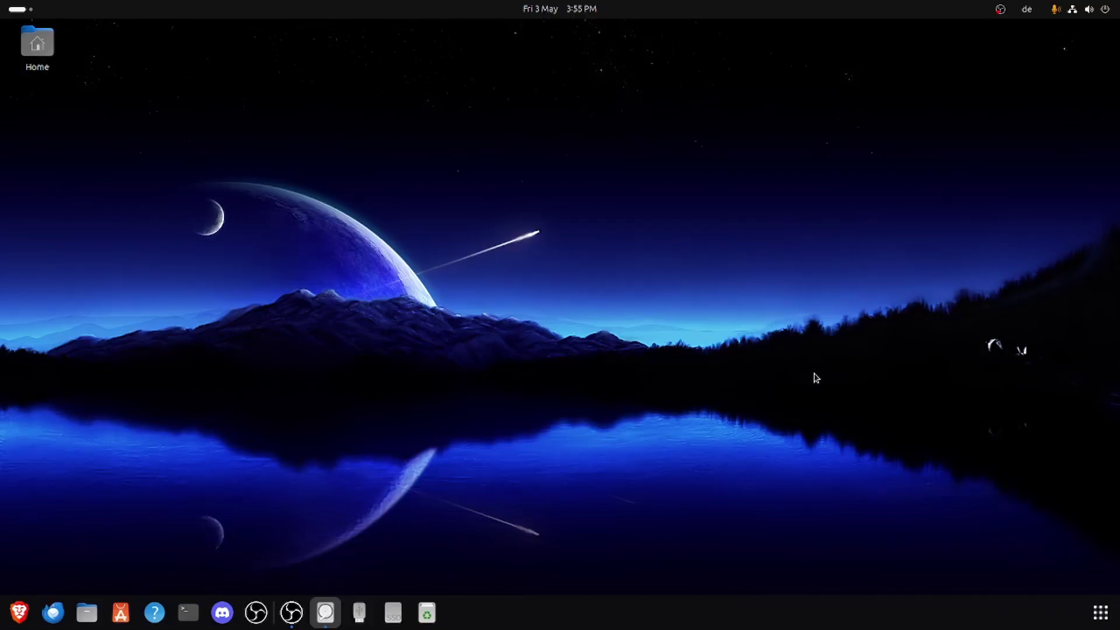
List the input devices with xinput in a new terminal and highlight the MM710 Gaming Mouse pointer entry
key(ctrl+alt+t)
text(xin)
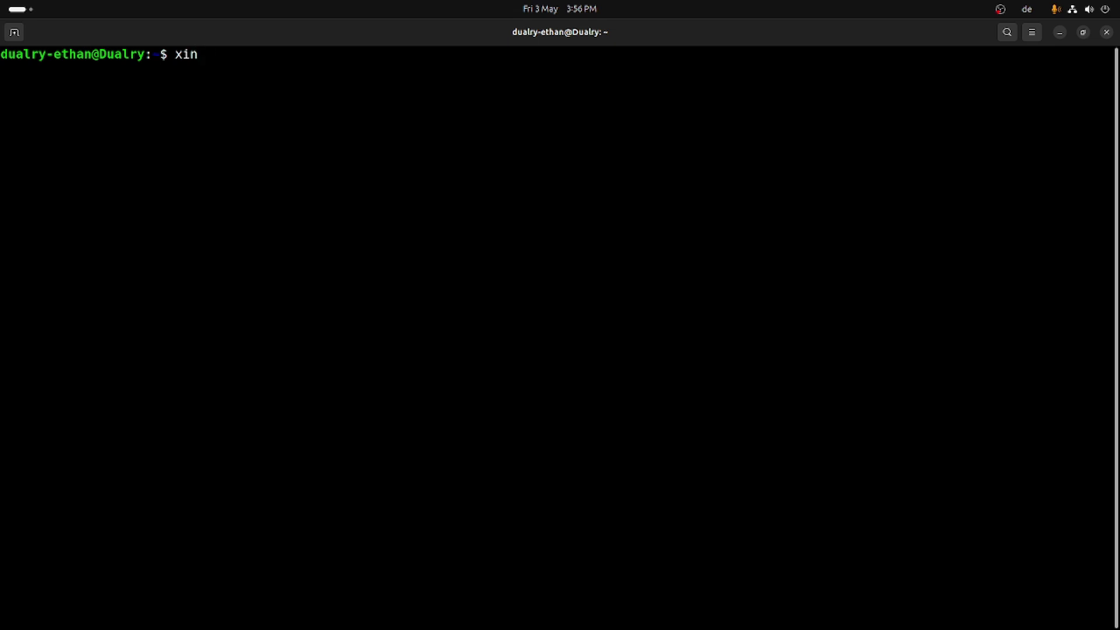
text(put)
key(Return)
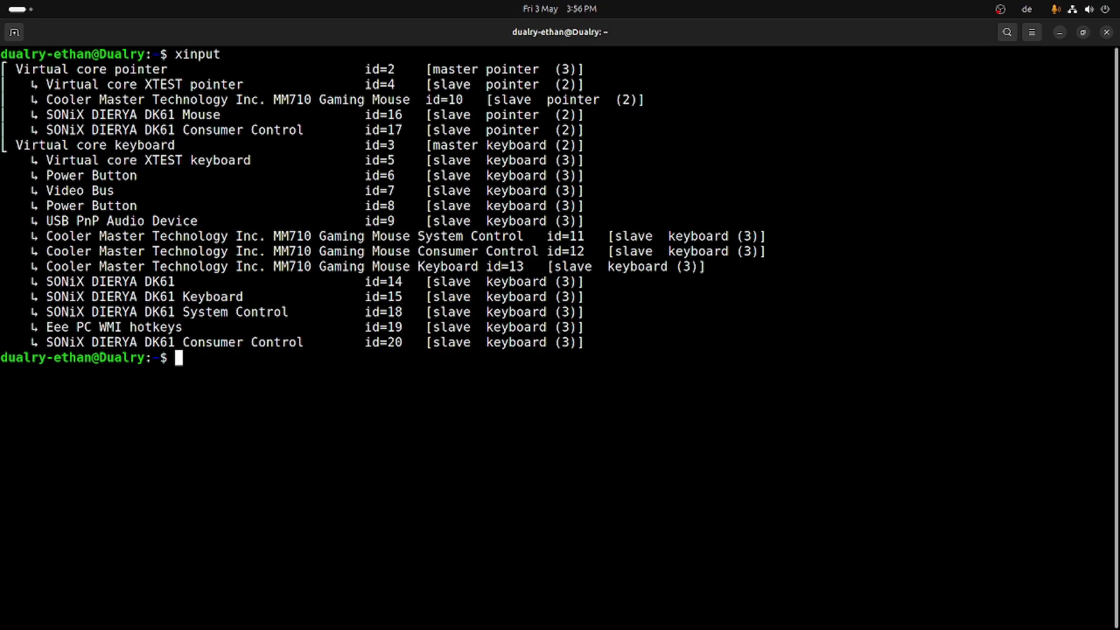
drag(17, 107, 421, 100)
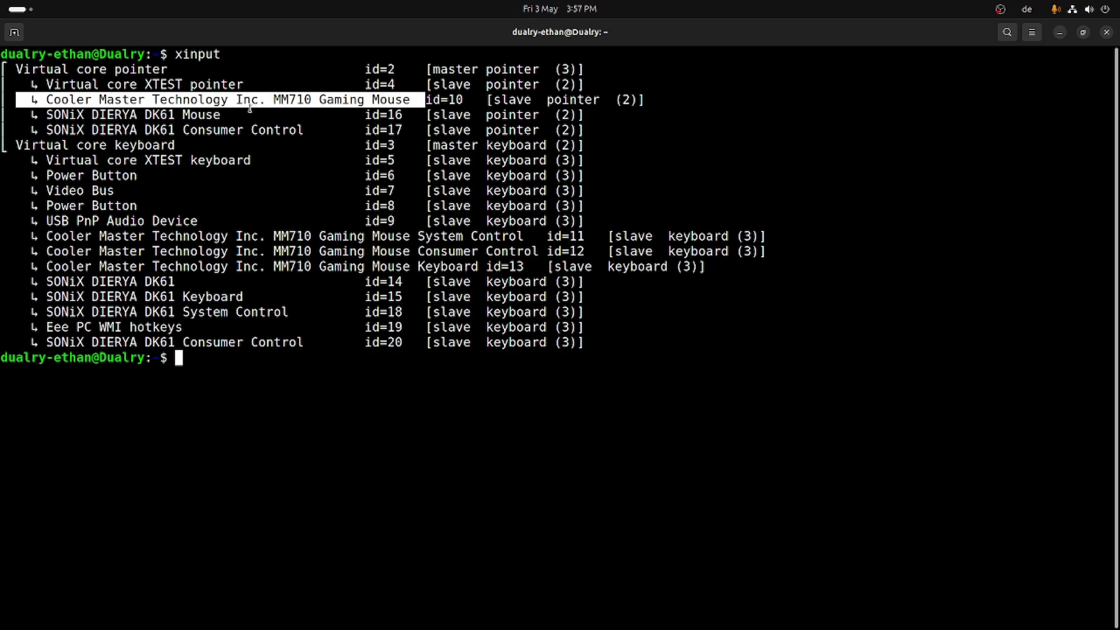
click(359, 439)
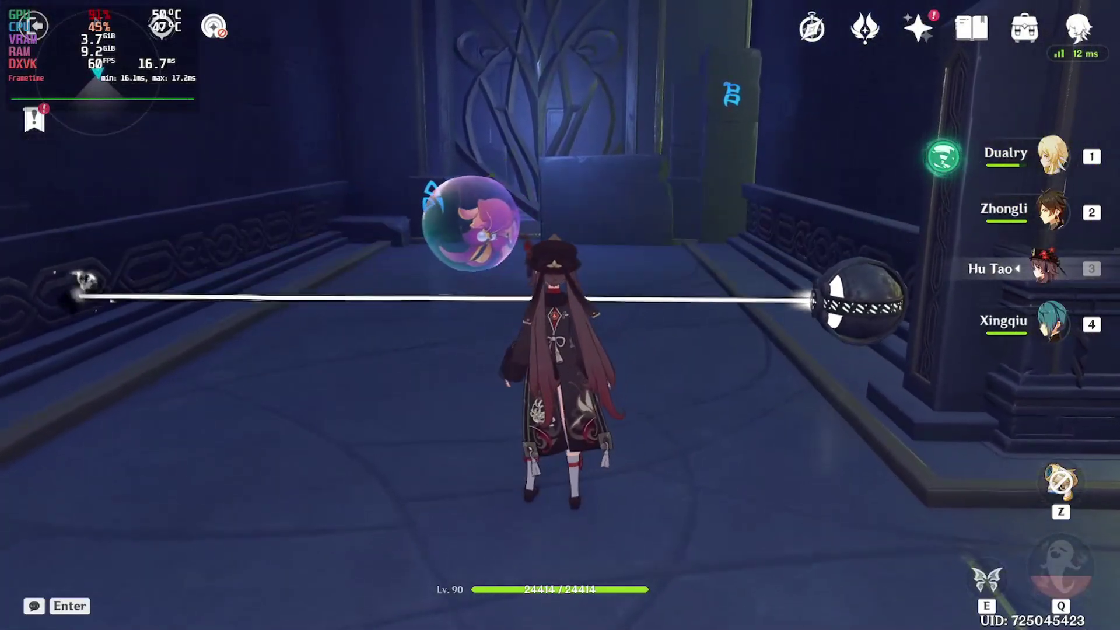
Switch to Zhongli, use his elemental skill, and run on through the hall
key(2)
key(e)
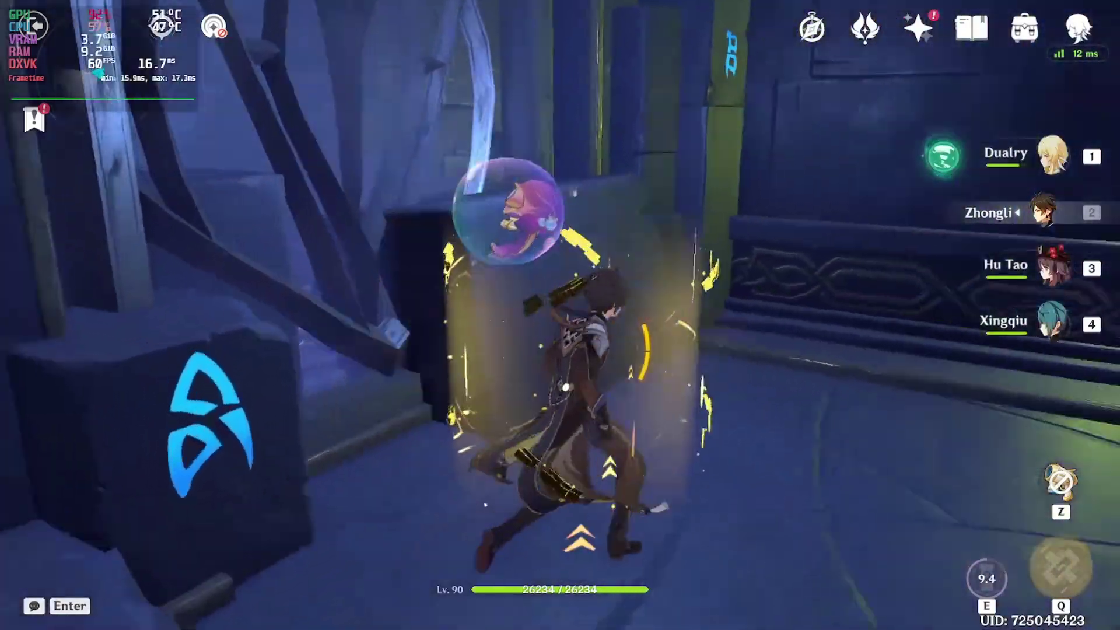
key(w)
key(w)
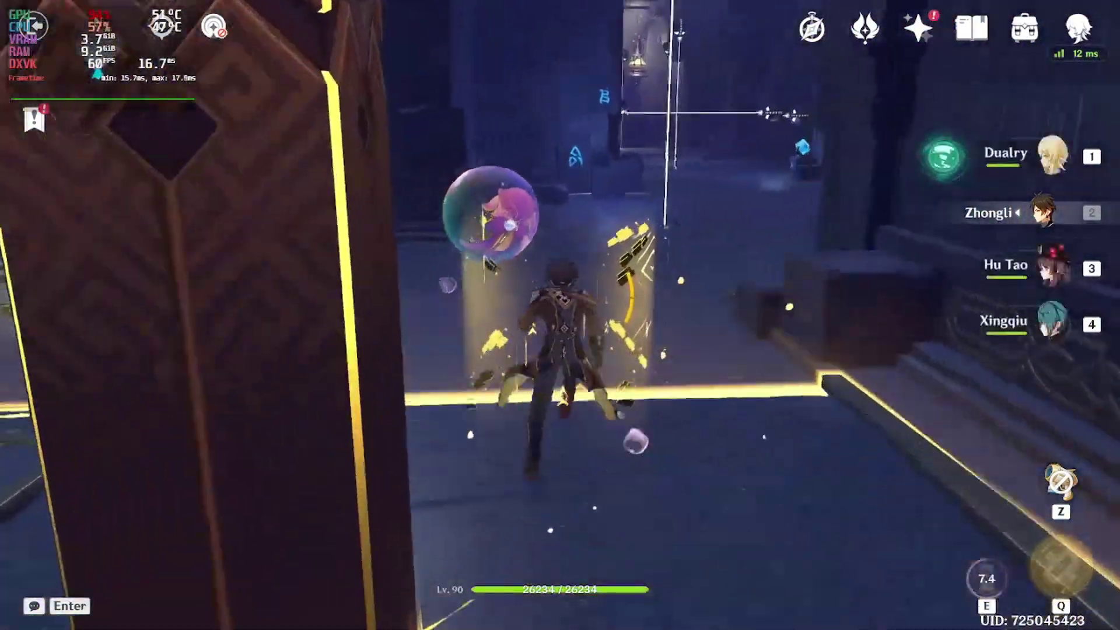
Run with Zhongli through the hall, past the white beams, to the ledge above the flooded chamber
key(w)
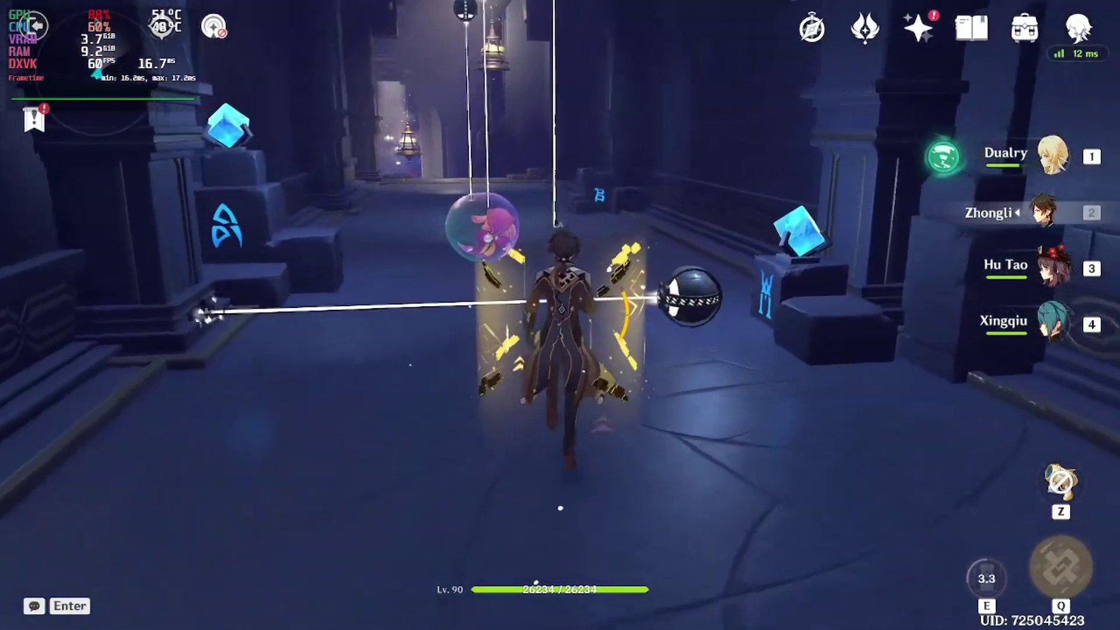
key(w)
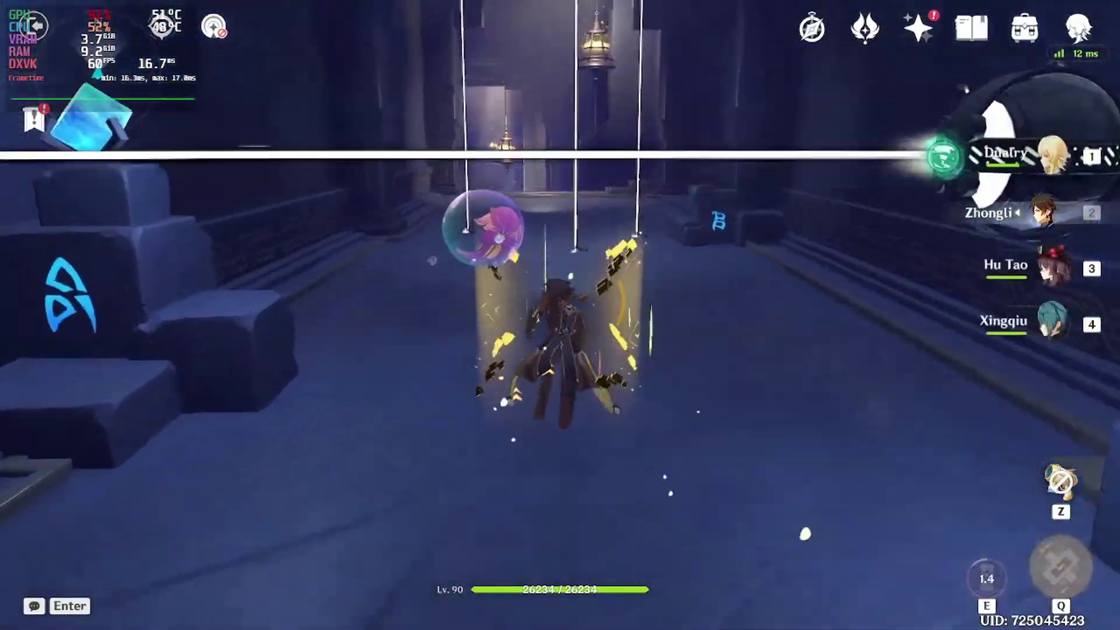
key(w)
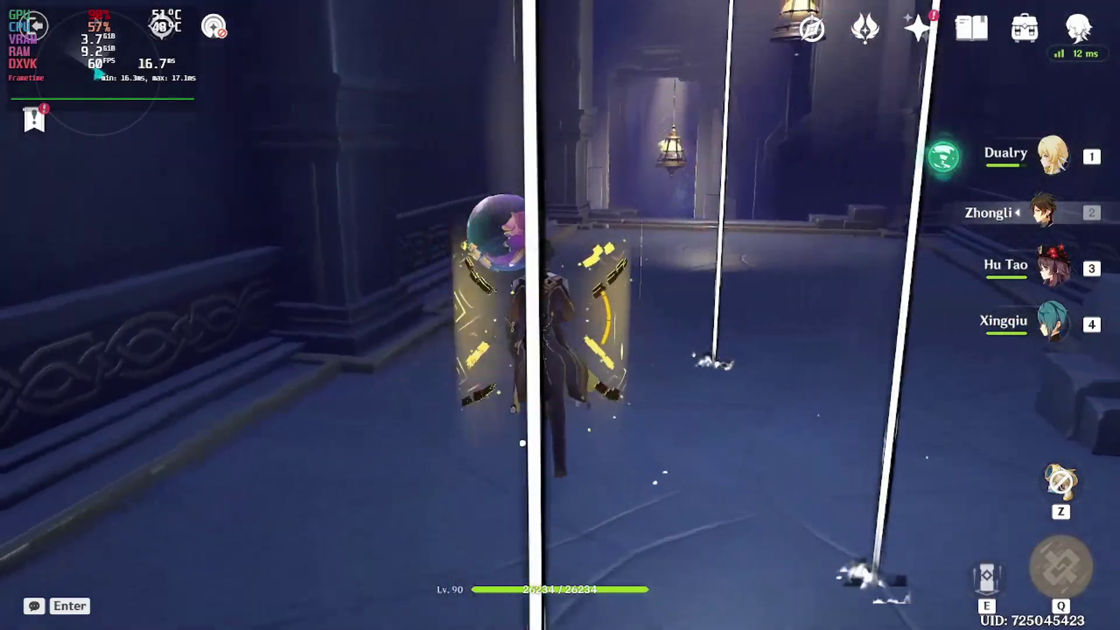
key(w)
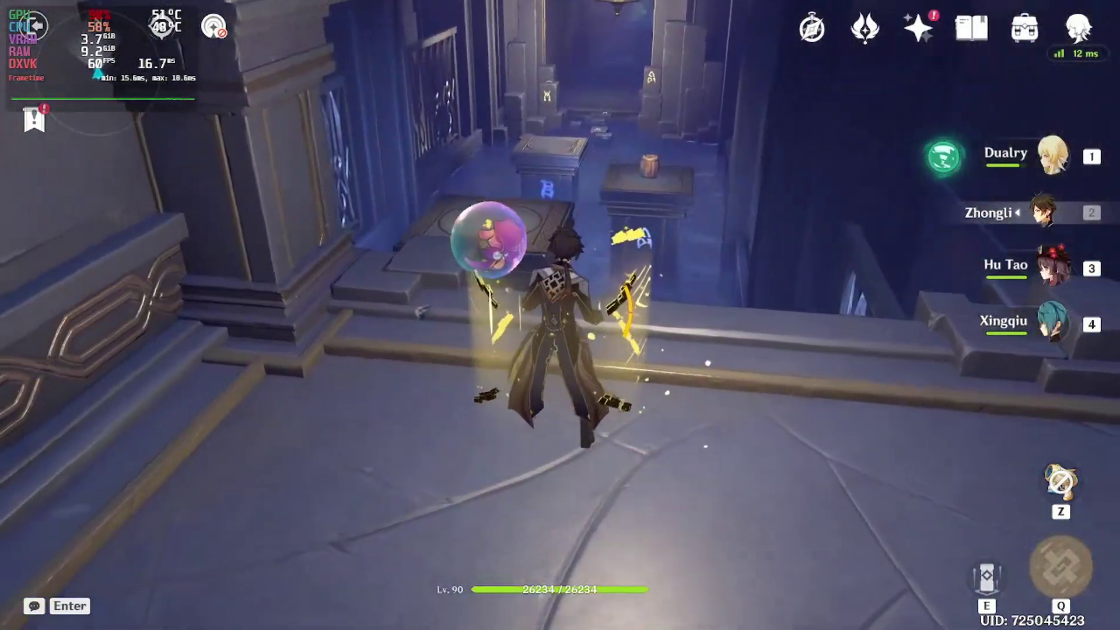
Jump off the ledge with Zhongli, glide over the stone platforms, and drop toward the water
key(space)
key(space)
key(w)
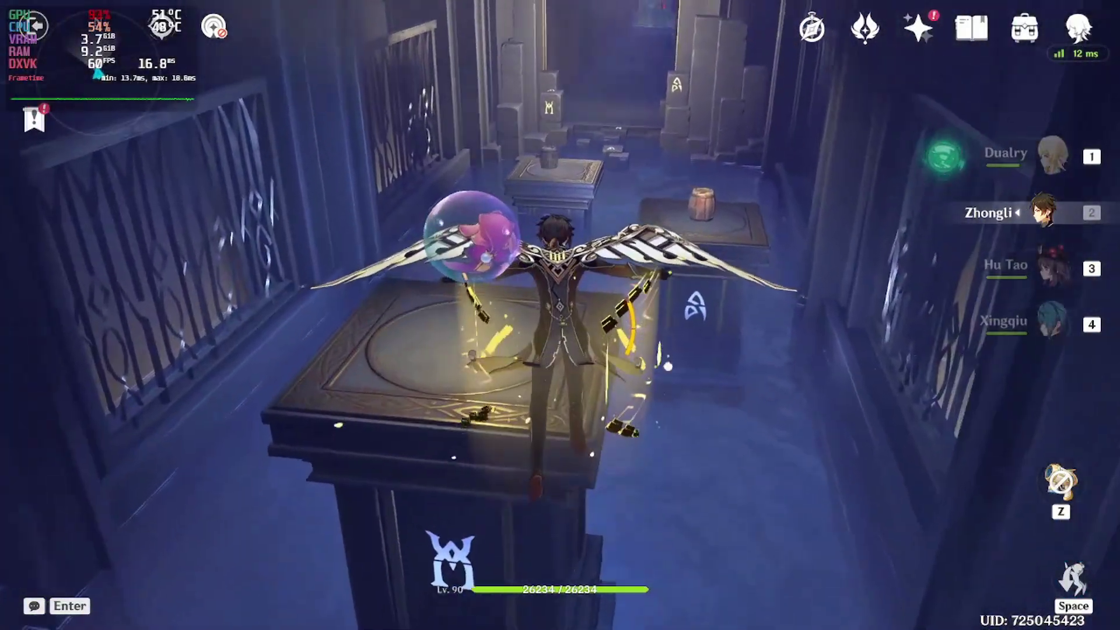
key(w)
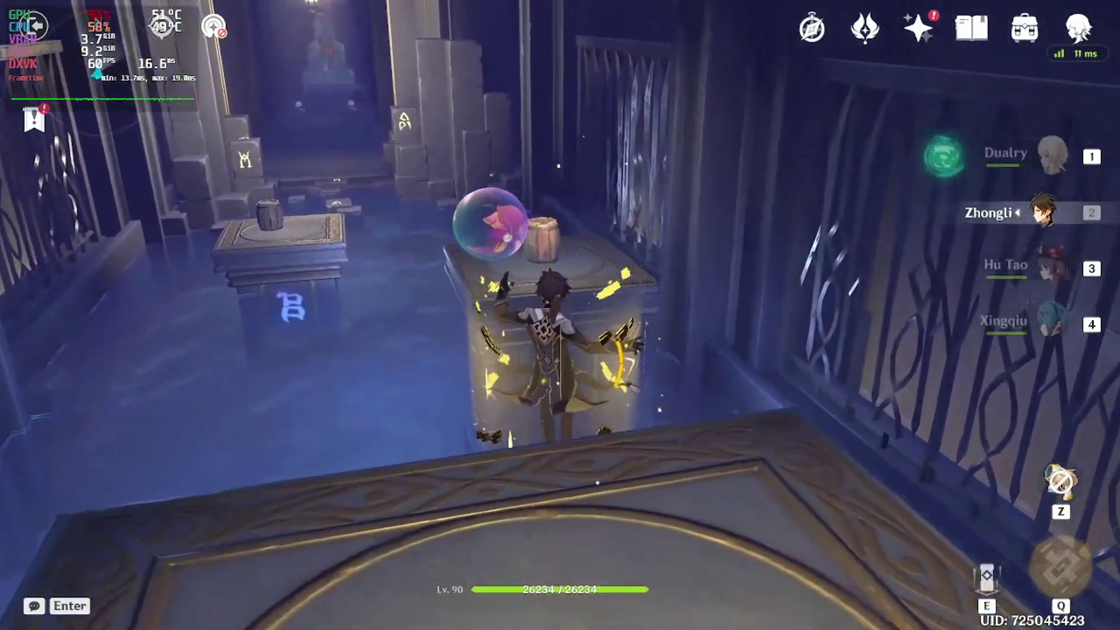
key(space)
key(w)
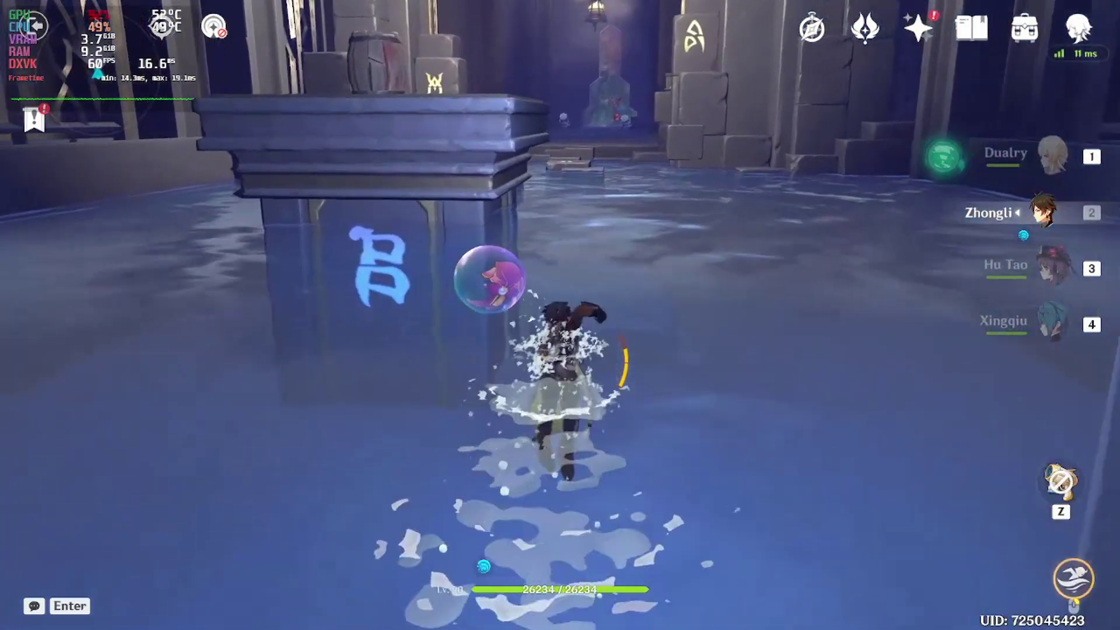
Swim with Zhongli past the rune pedestal and stone blocks toward the enemies near the far corridor
key(w)
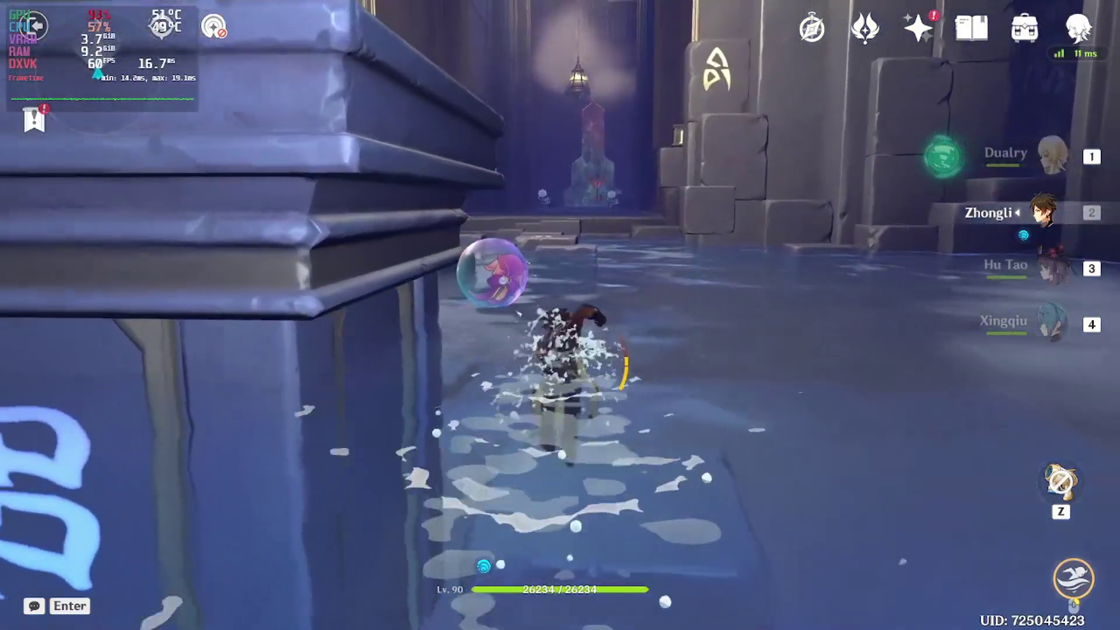
key(w)
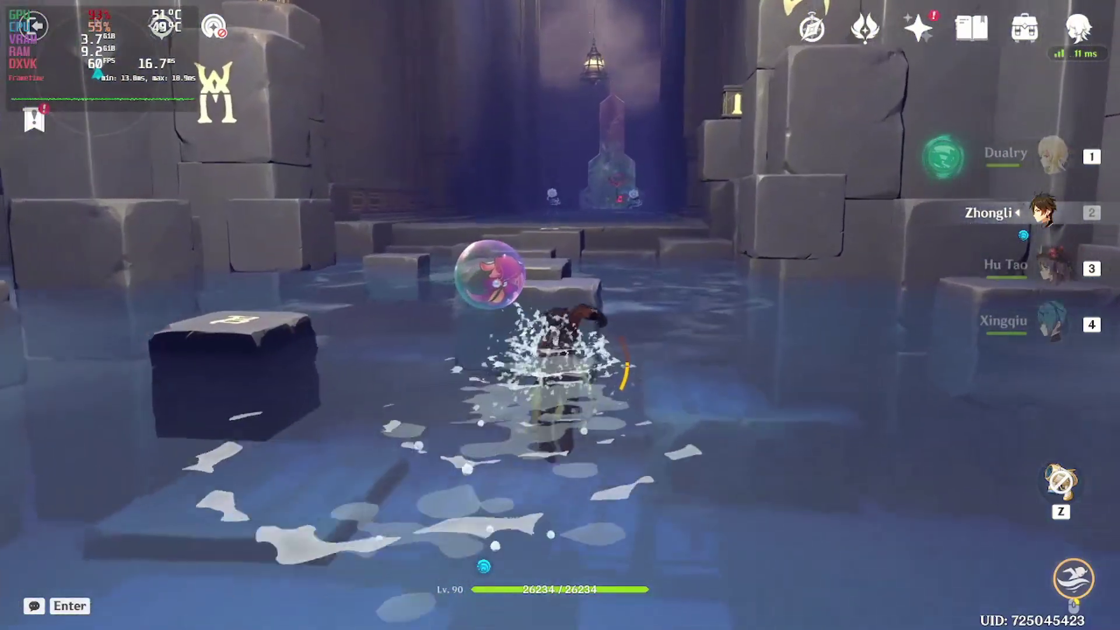
key(w)
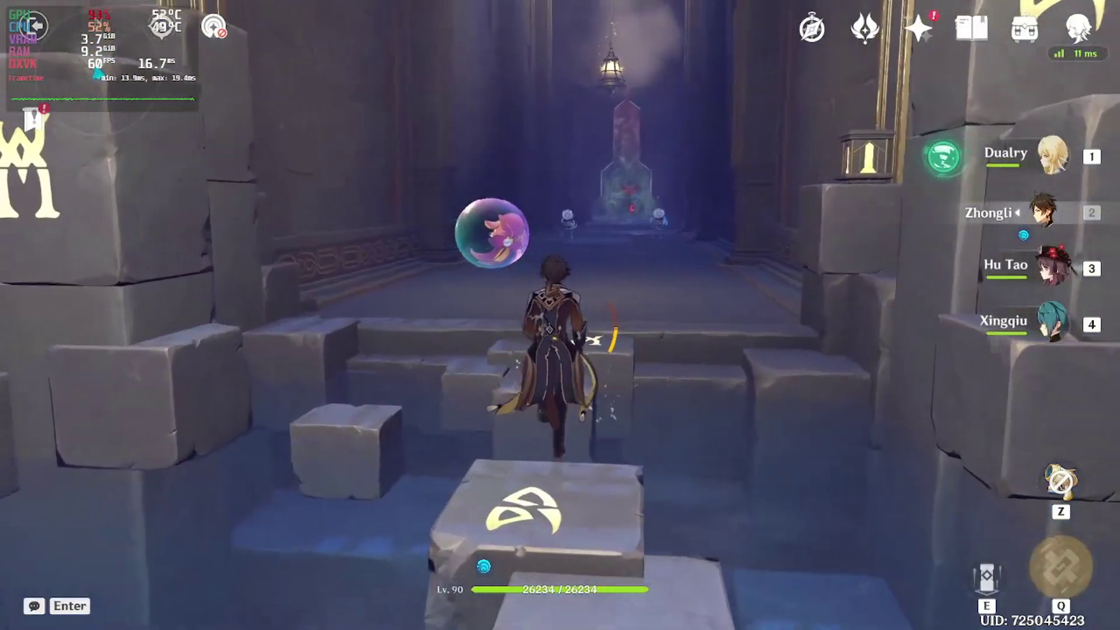
key(w)
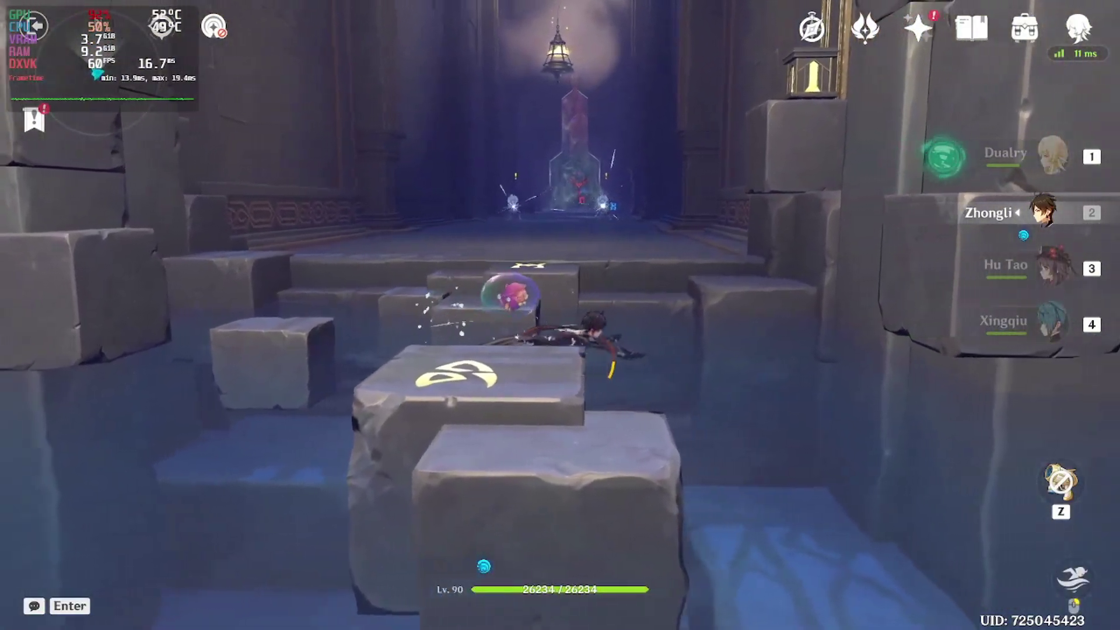
key(w)
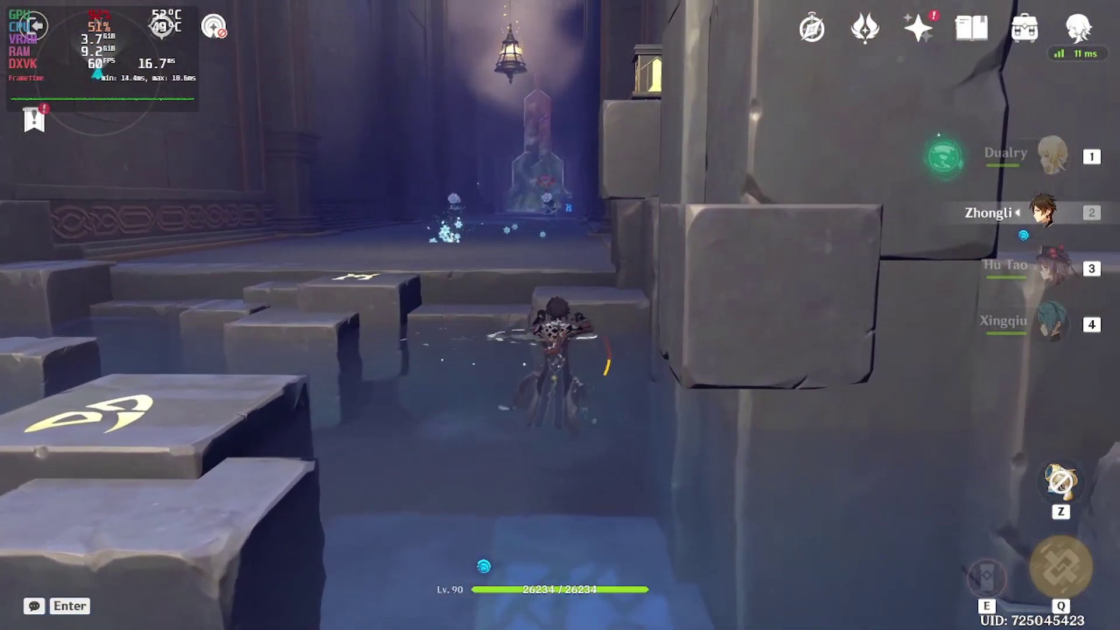
key(w)
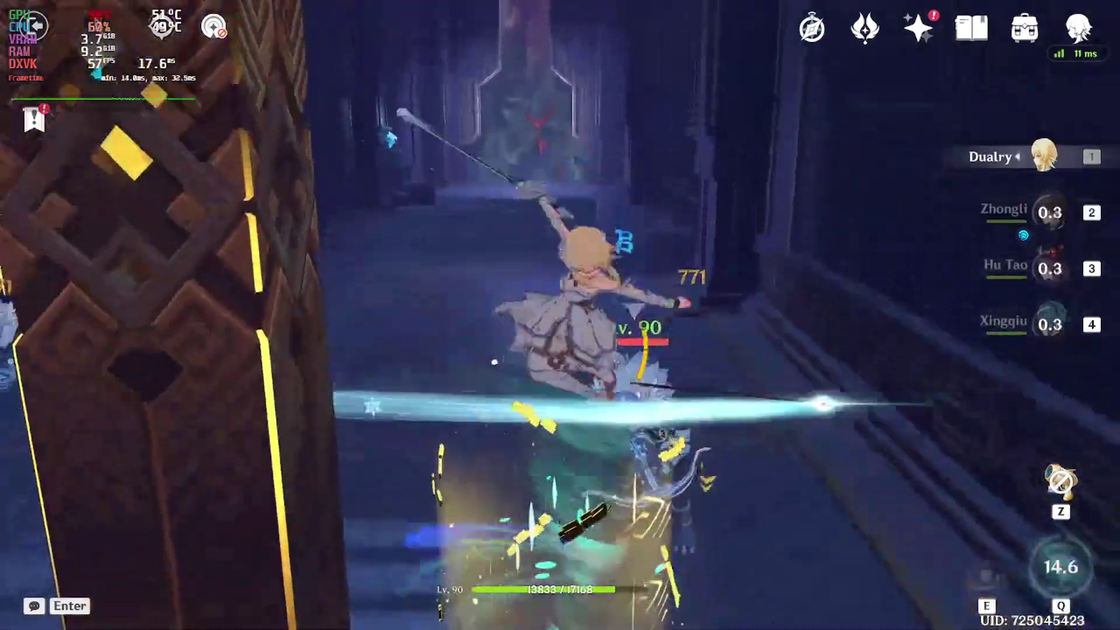
Use Xingqiu's elemental skill on the level 90 enemy and follow up with Hu Tao's elemental skill
key(w)
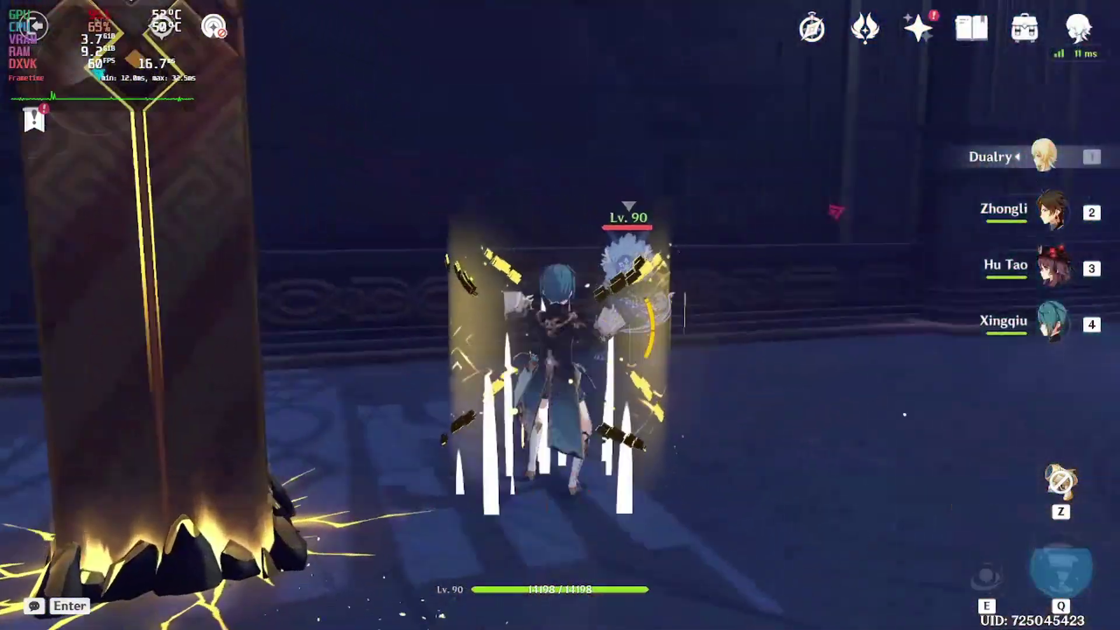
key(4)
key(e)
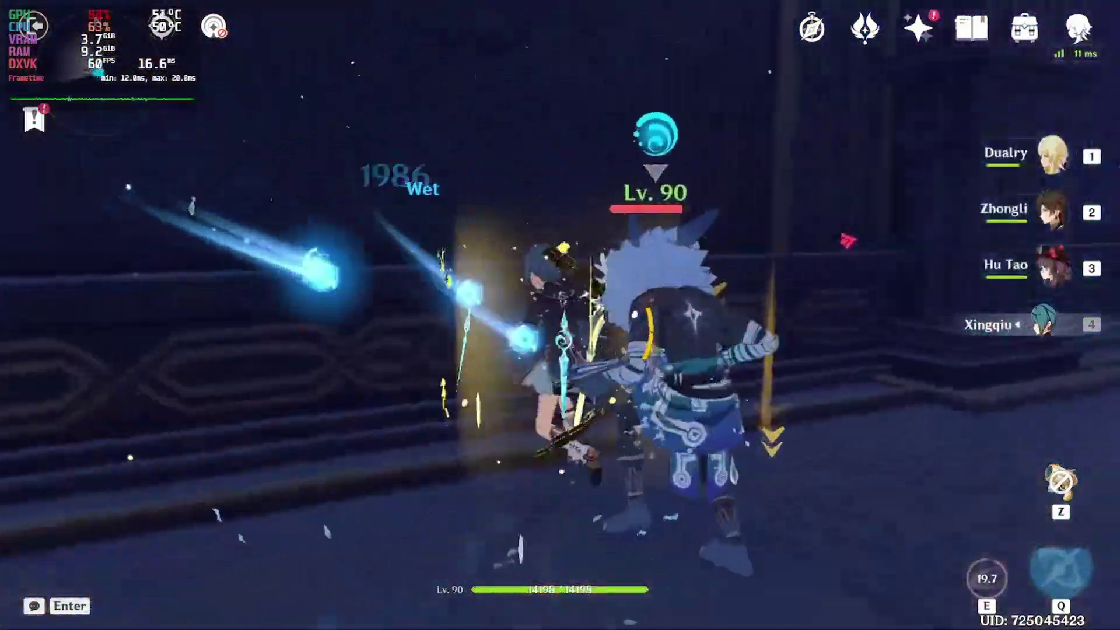
key(3)
key(e)
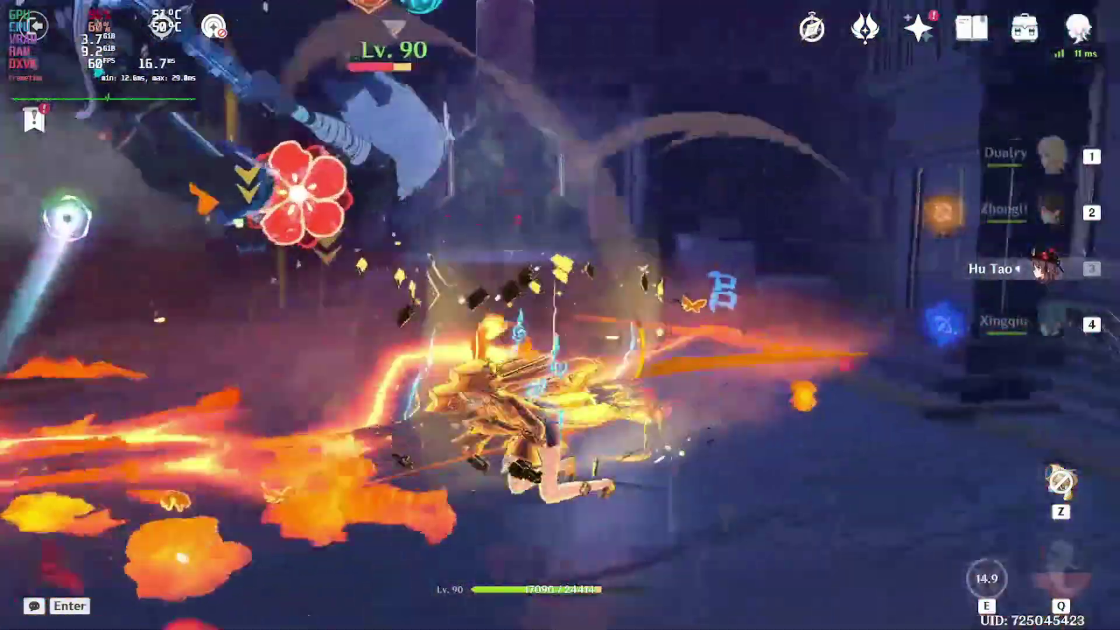
Attack the level 90 enemies repeatedly with Hu Tao and unleash her elemental burst
click(560, 315)
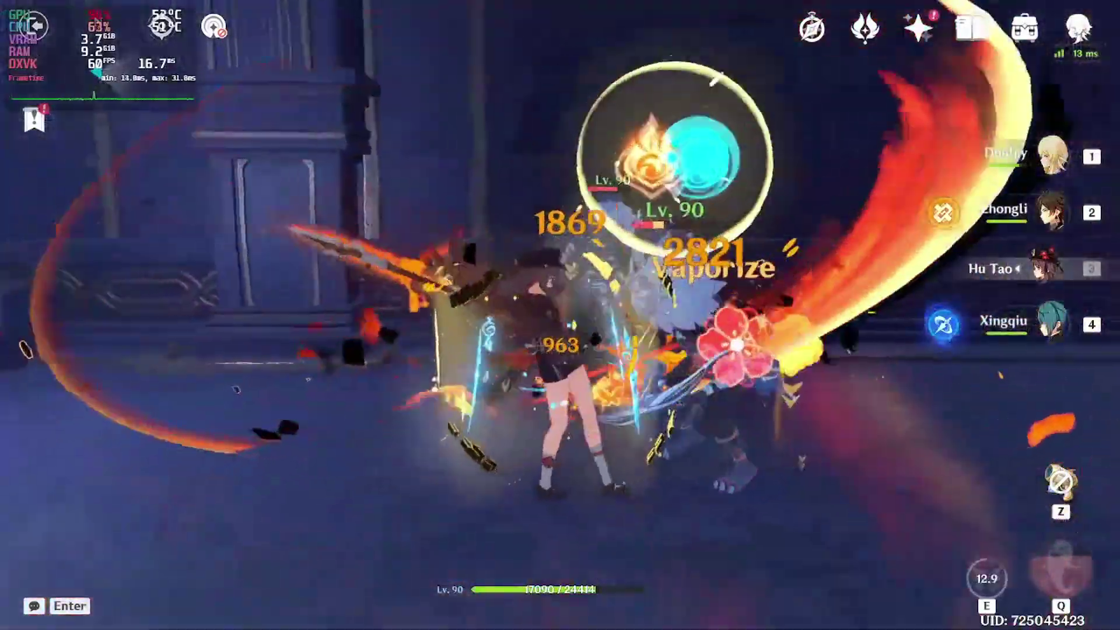
click(560, 315)
click(560, 315)
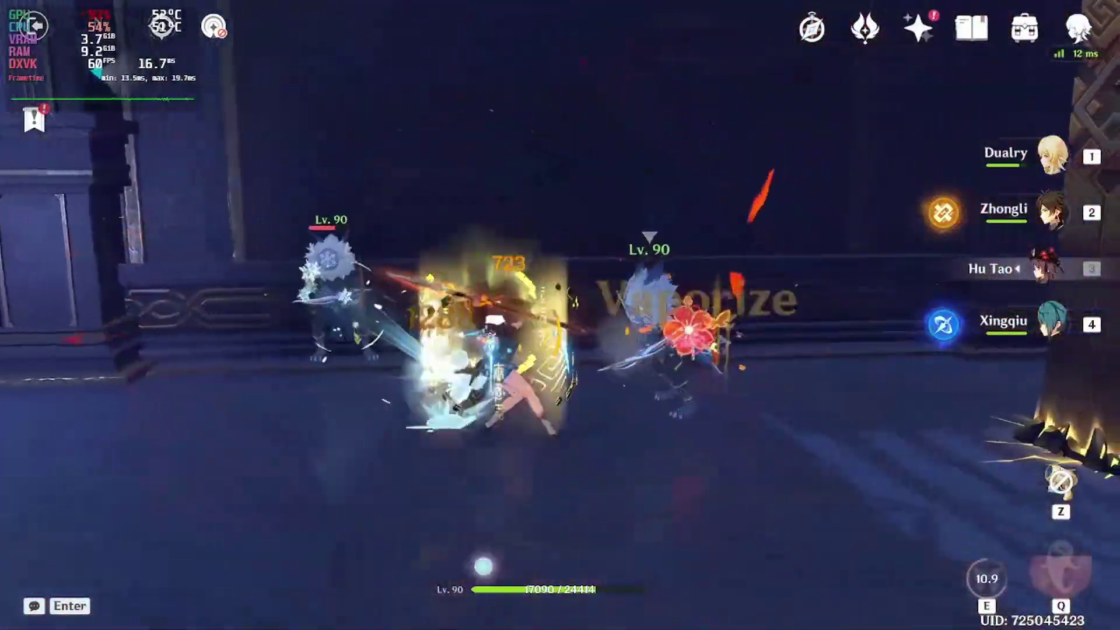
click(560, 315)
click(560, 316)
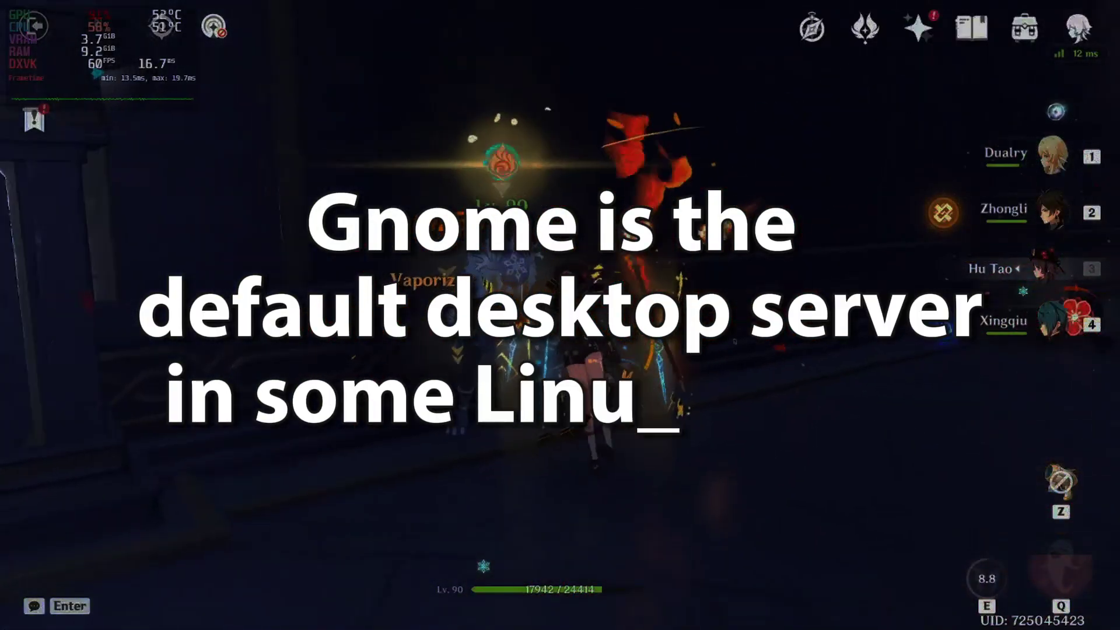
click(560, 315)
click(560, 315)
key(q)
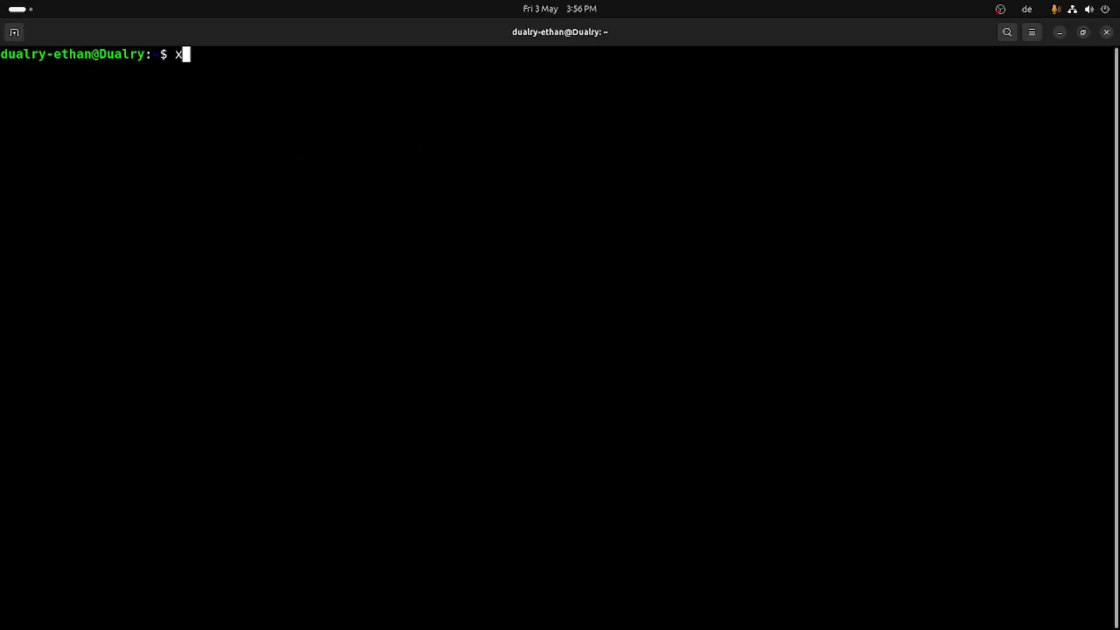
List the input devices with xinput in the terminal and run xinput list-props 10 for the MM710 Gaming Mouse
text(input)
key(Return)
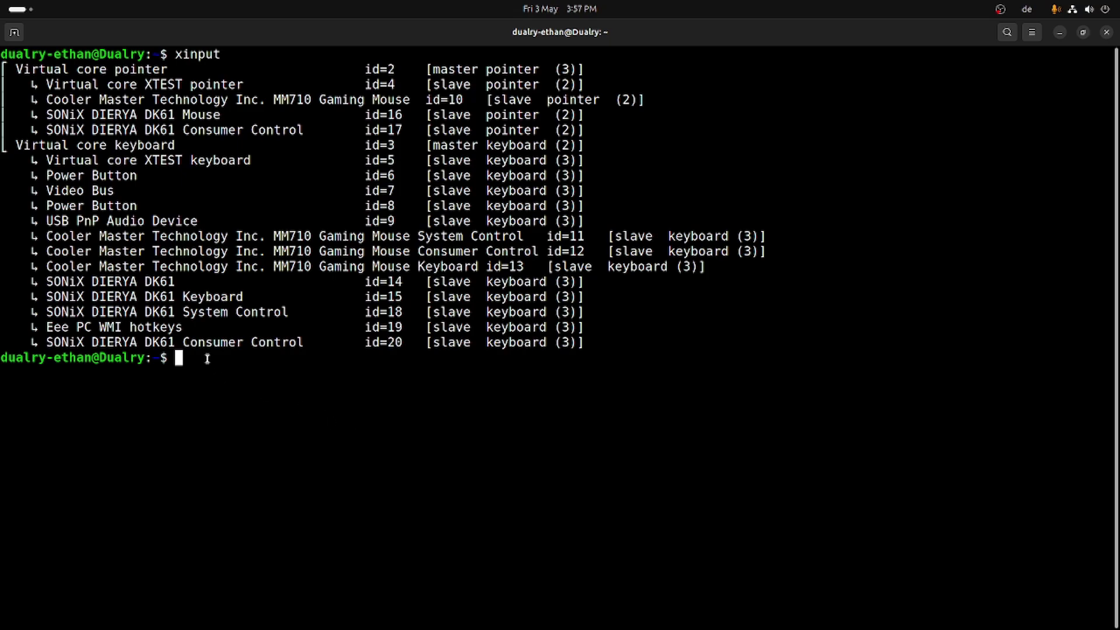
text(xinput list-)
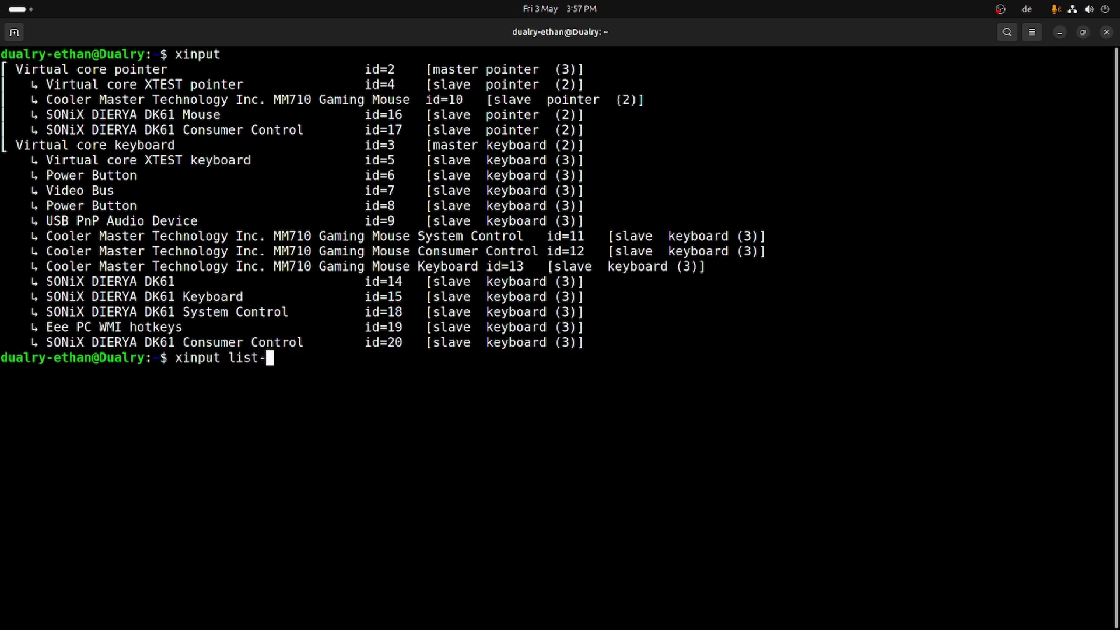
text(props)
drag(426, 98, 463, 98)
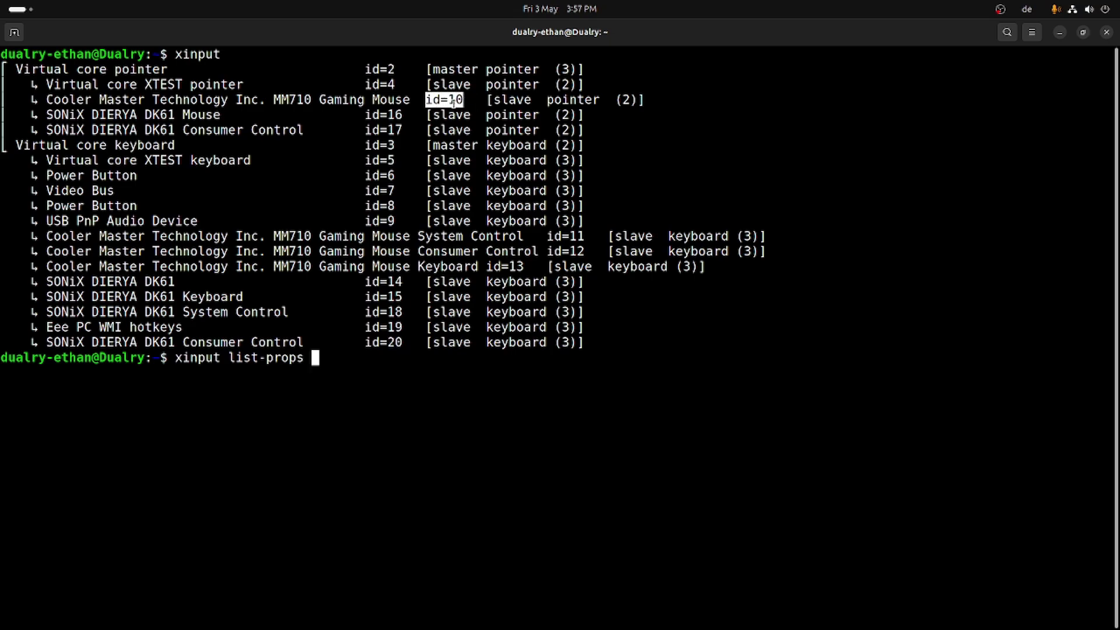
text(10)
key(Return)
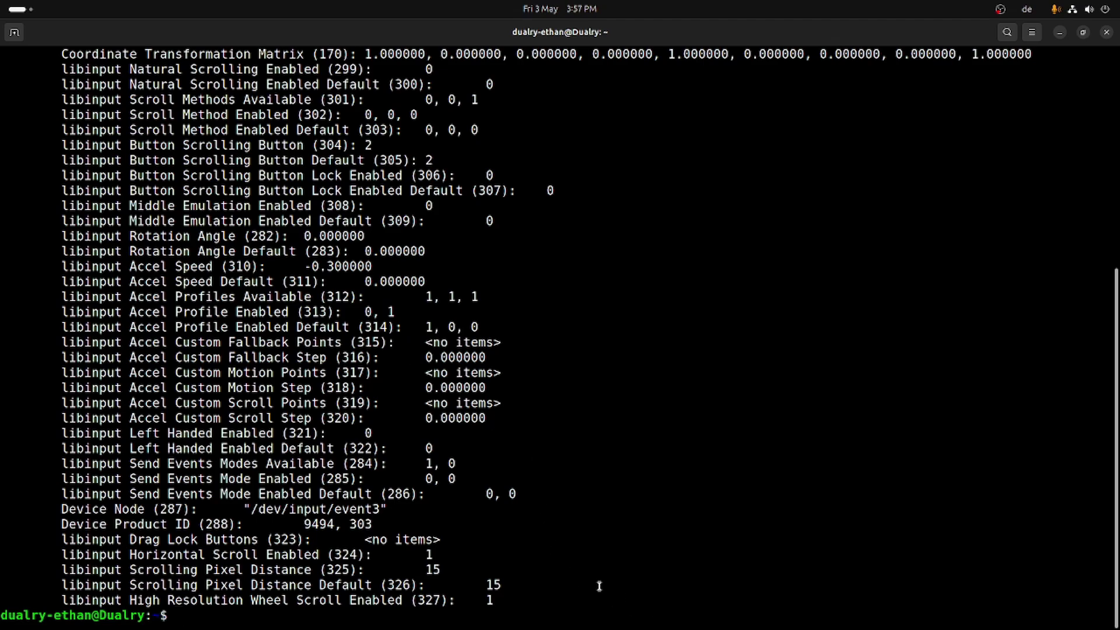
scroll(610, 560, up, 3)
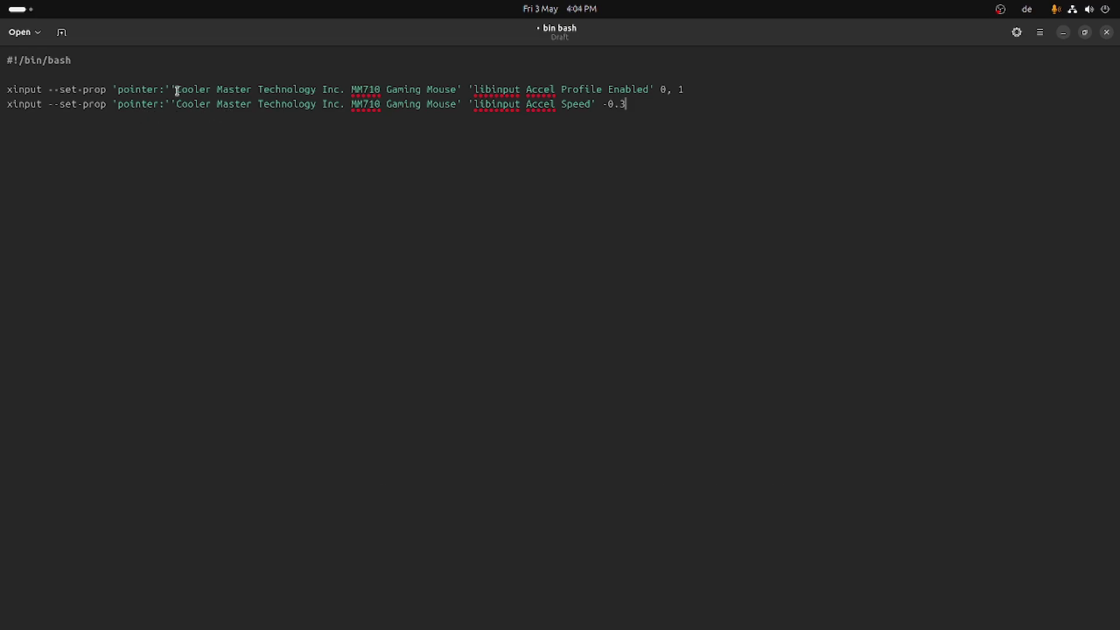
Highlight the mouse name and the Accel Profile Enabled values 0, 1 in the bin bash draft script
drag(176, 89, 455, 89)
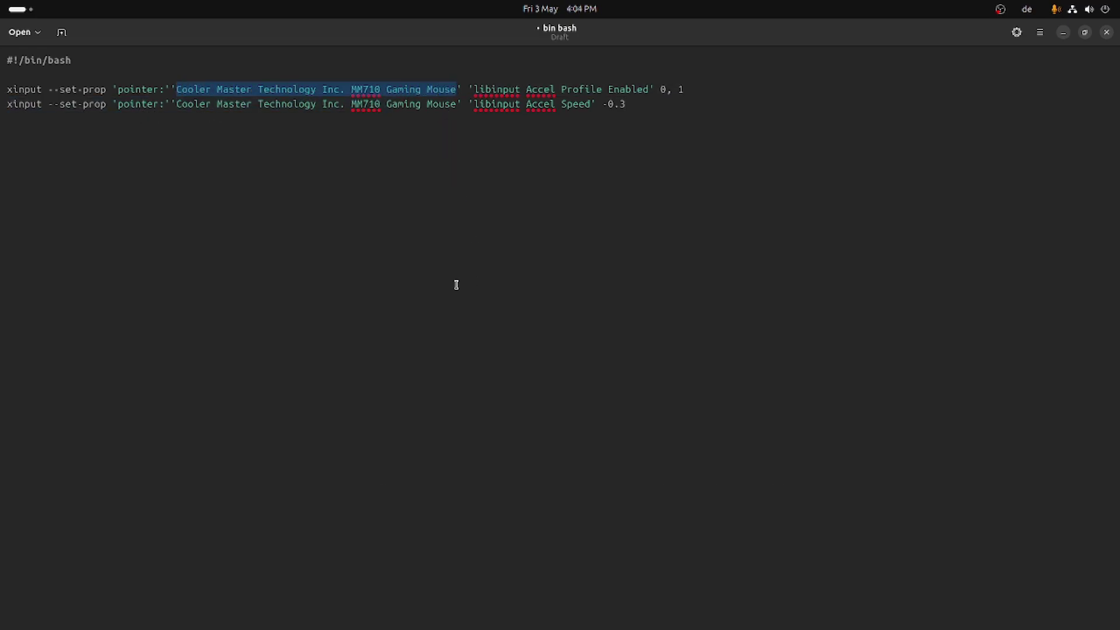
drag(660, 89, 690, 87)
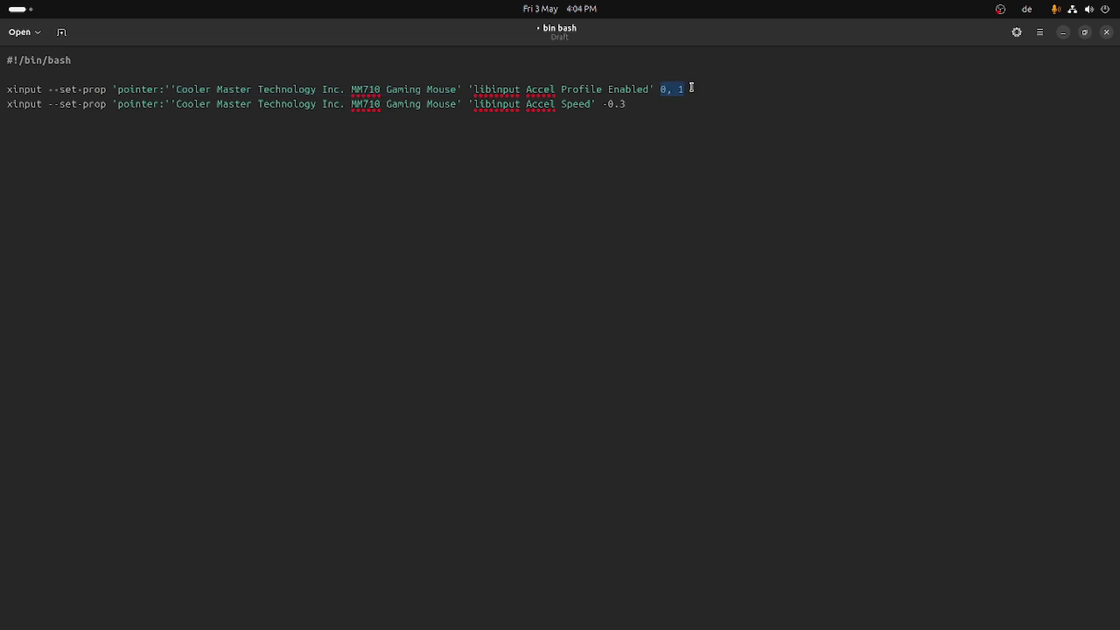
Try other libinput Accel Speed values in the bin bash draft, such as 2.5, ending with 0
click(670, 123)
key(BackSpace)
key(BackSpace)
key(BackSpace)
key(BackSpace)
text(0)
text(.0)
key(BackSpace)
key(BackSpace)
key(BackSpace)
text(2.5)
key(BackSpace)
key(BackSpace)
text(0)
Open the saved Mouseaccel.sh script and close the bin bash draft, discarding its changes
click(38, 36)
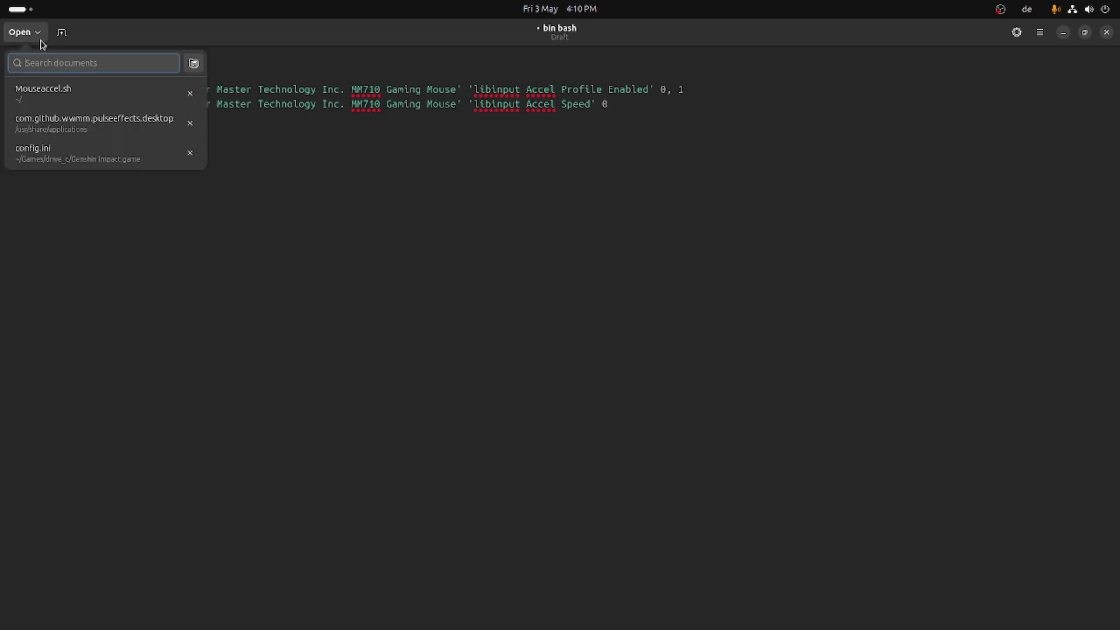
click(95, 91)
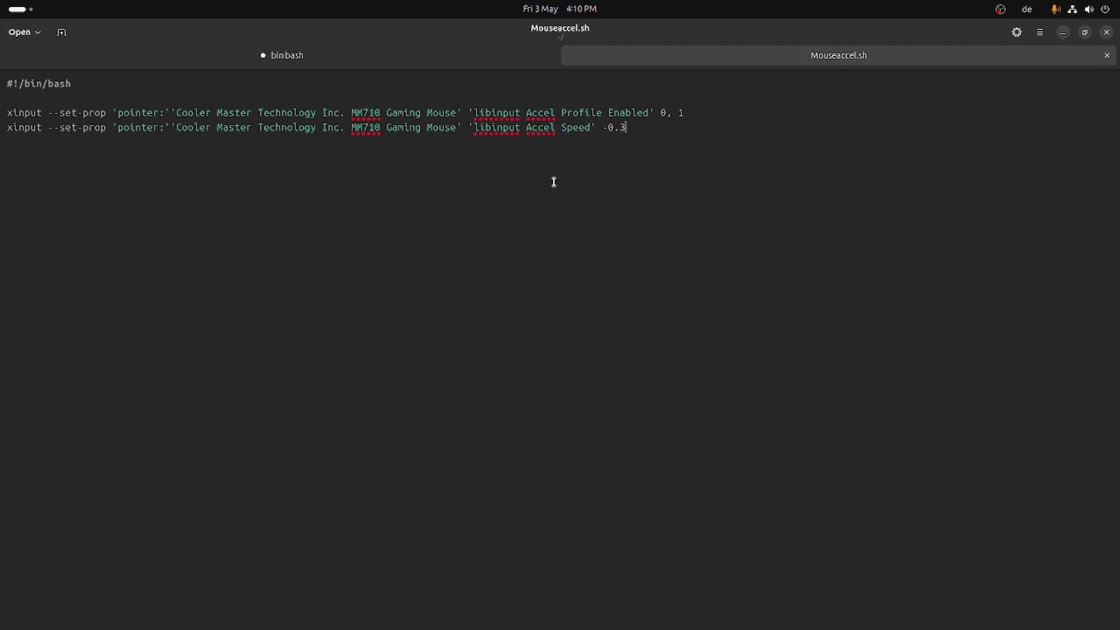
click(555, 58)
click(549, 57)
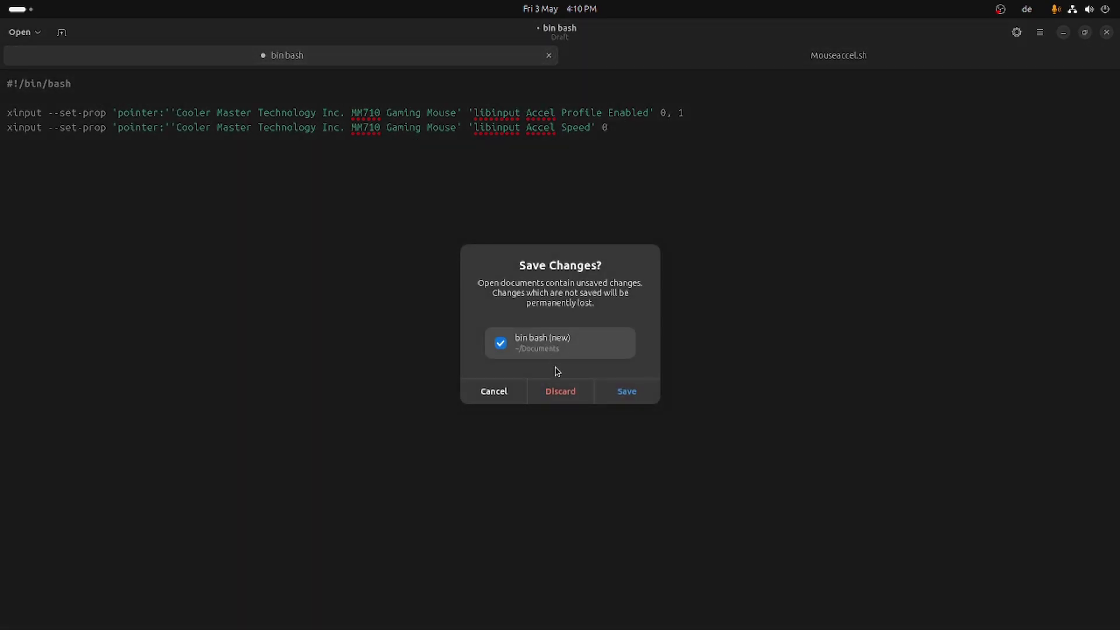
click(563, 390)
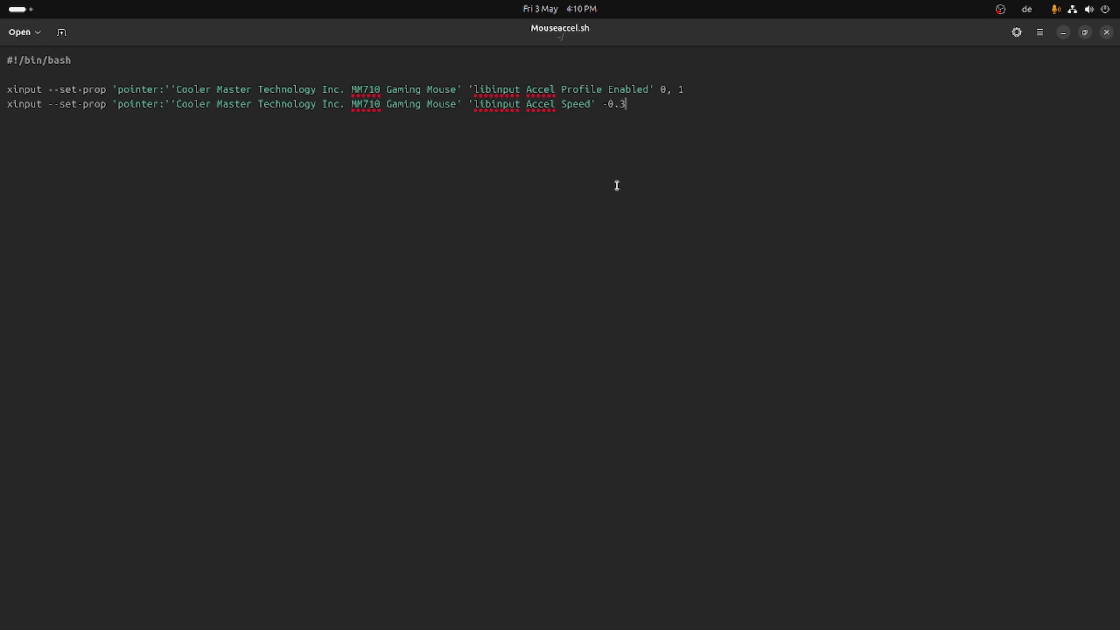
Inspect the properties of Mouseaccel.sh in the Home folder for its Executable as Program setting
key(super+d)
click(86, 613)
click(361, 105)
right_click(452, 187)
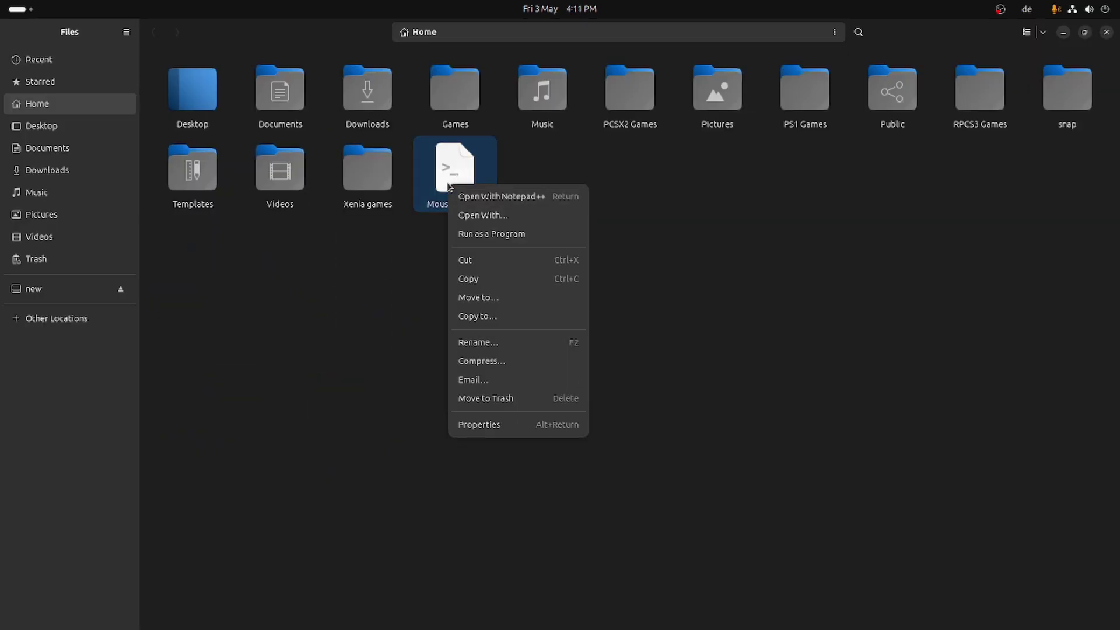
click(493, 425)
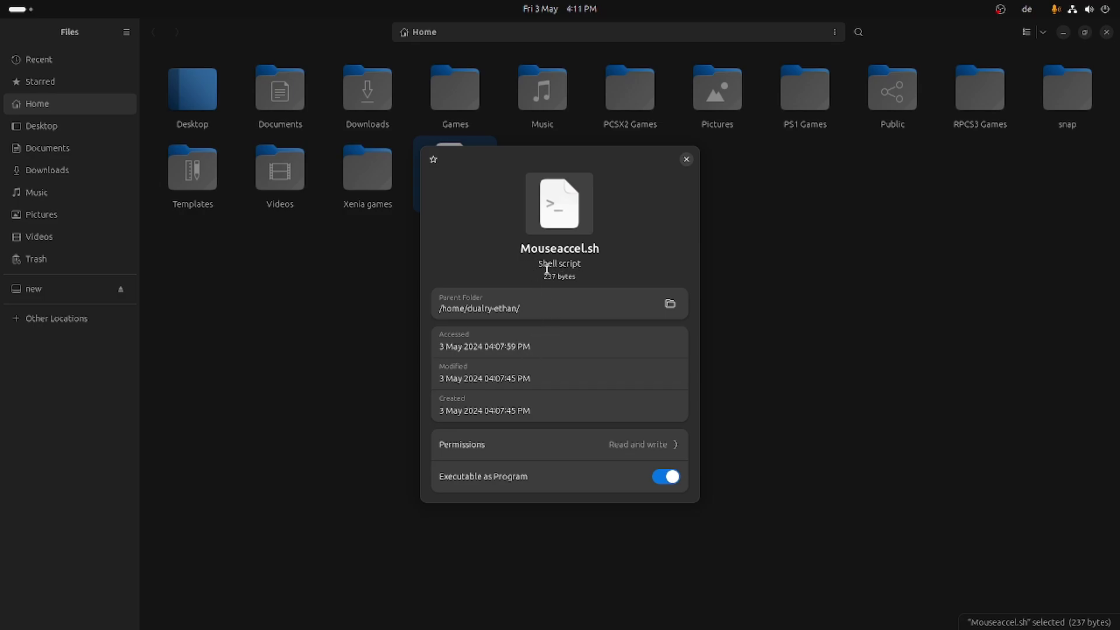
click(687, 162)
Close the Mouseaccel.sh properties and run the Mouseaccel.sh script in a terminal opened in the Home folder
click(697, 255)
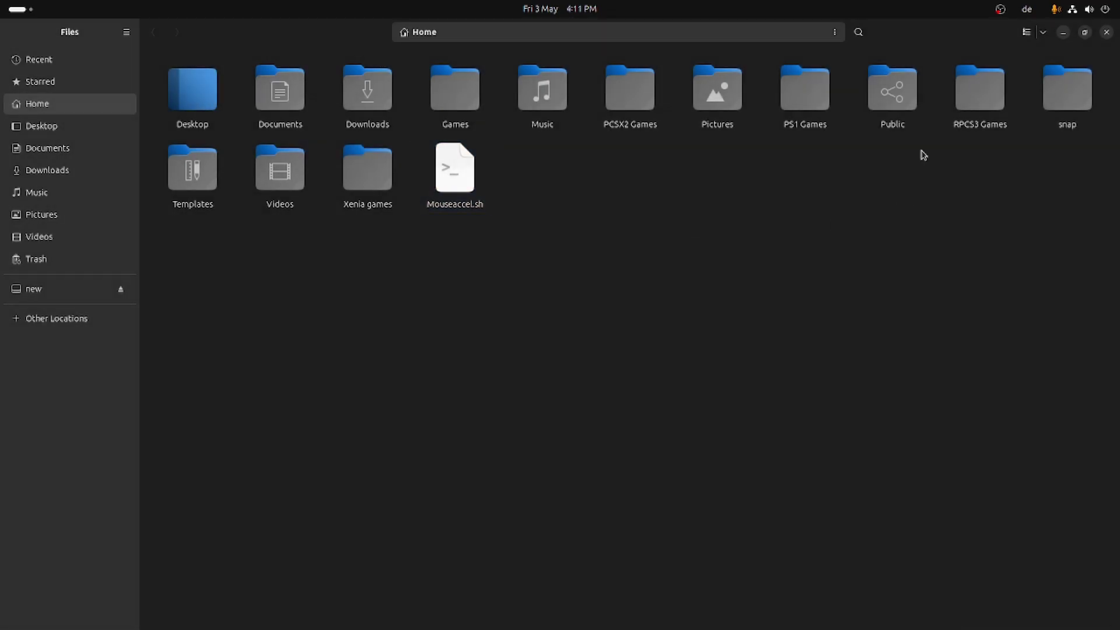
click(834, 32)
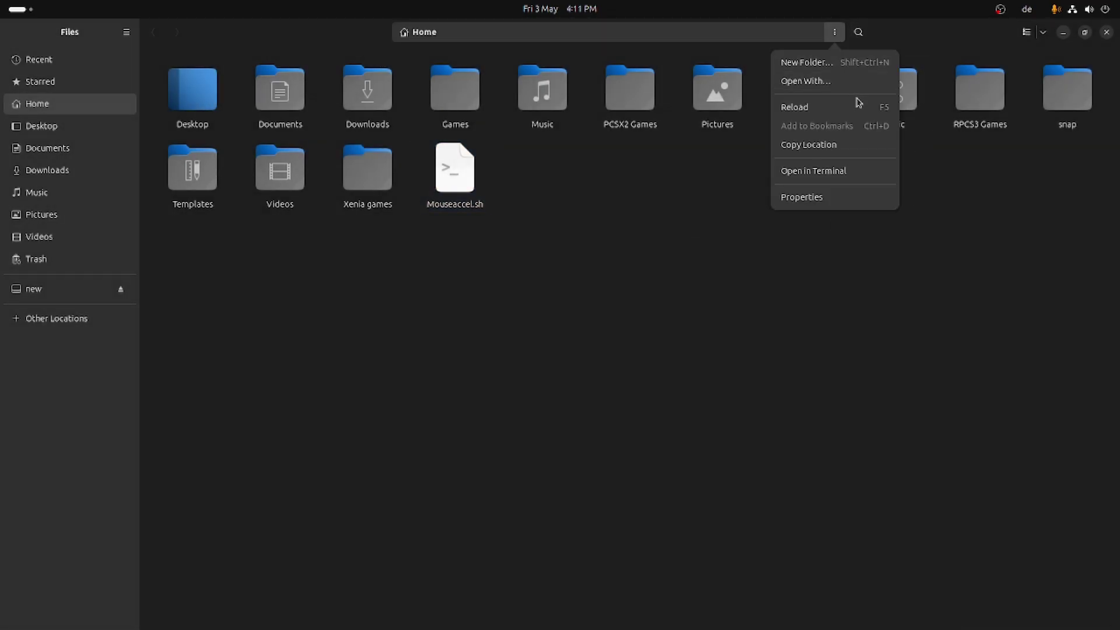
click(850, 171)
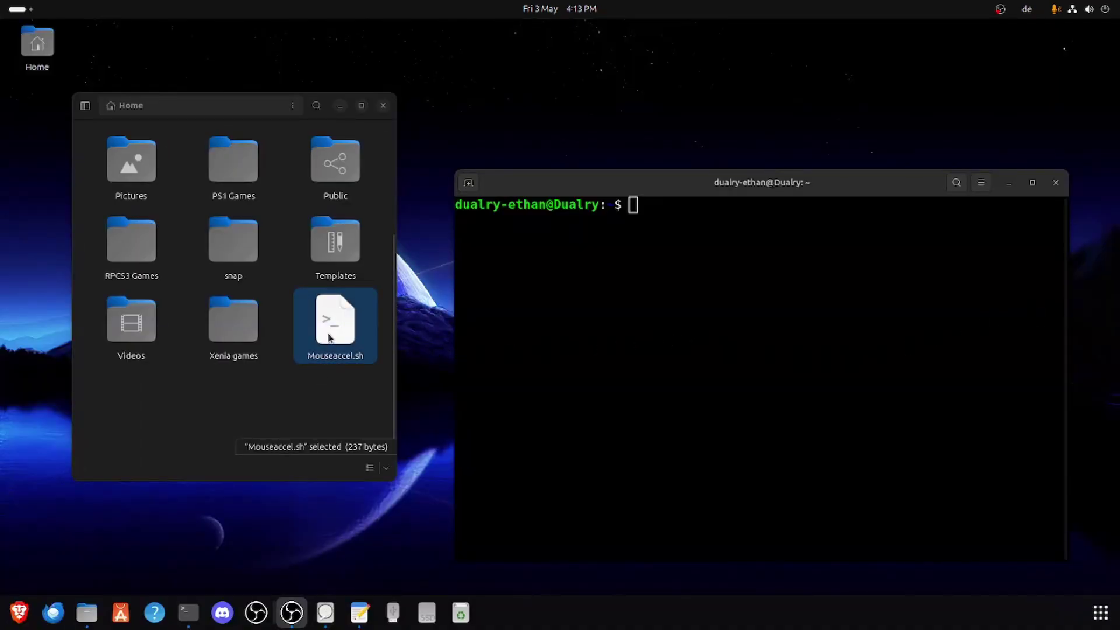
drag(333, 327, 677, 235)
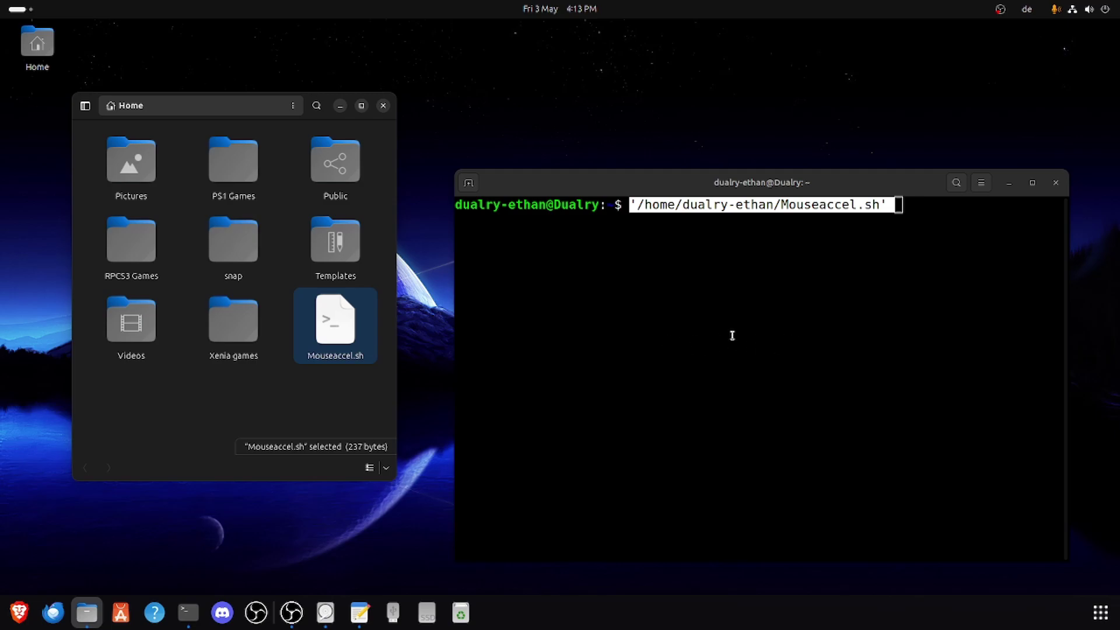
key(Return)
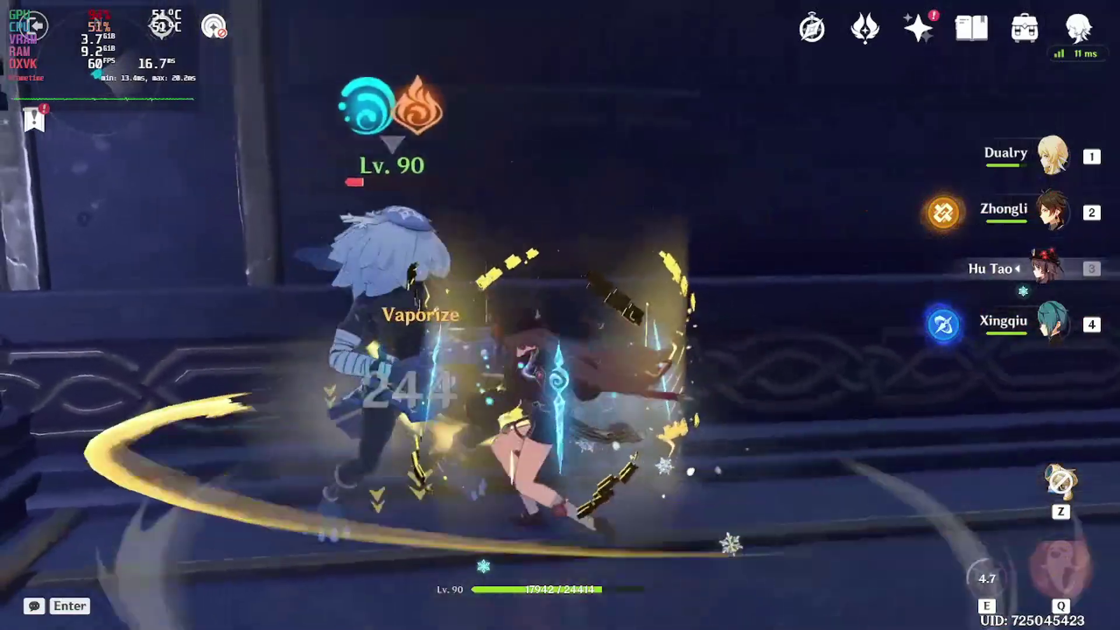
key(q)
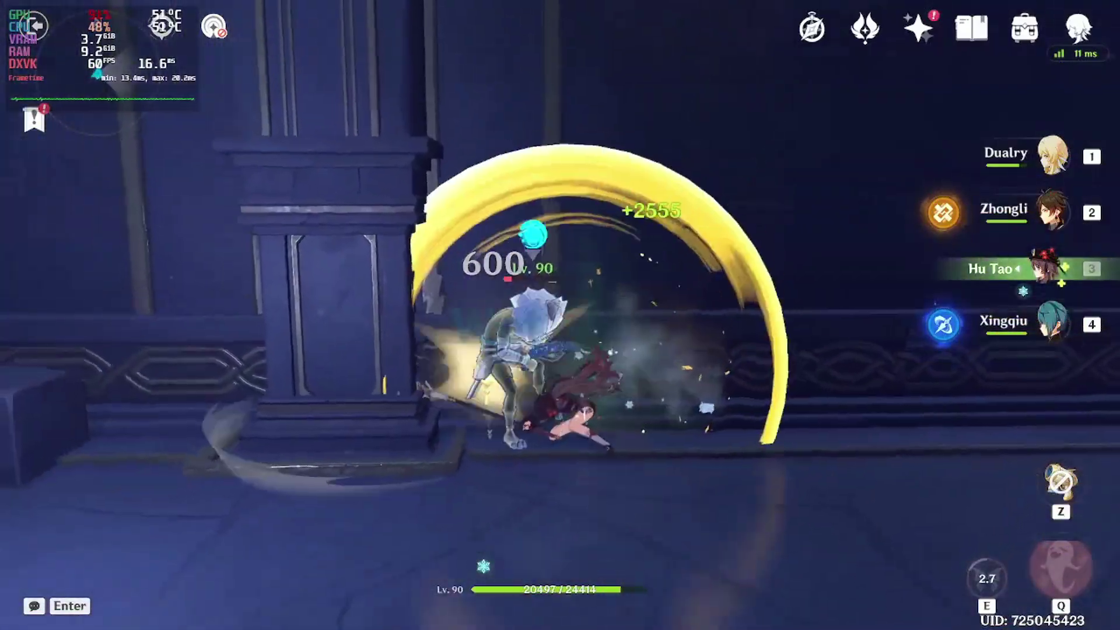
key(1)
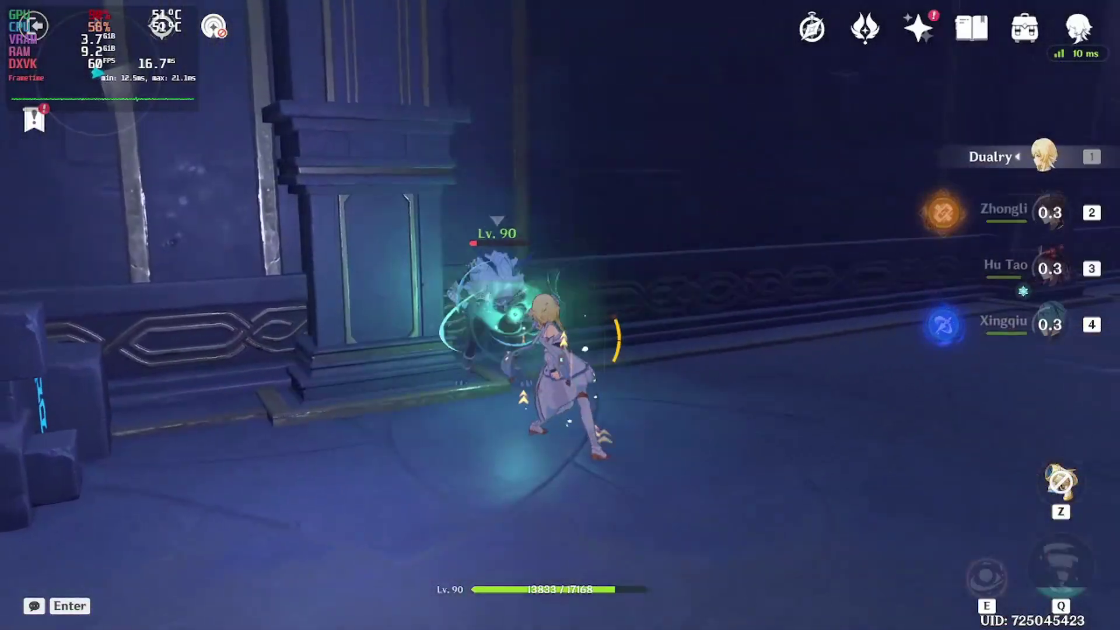
key(e)
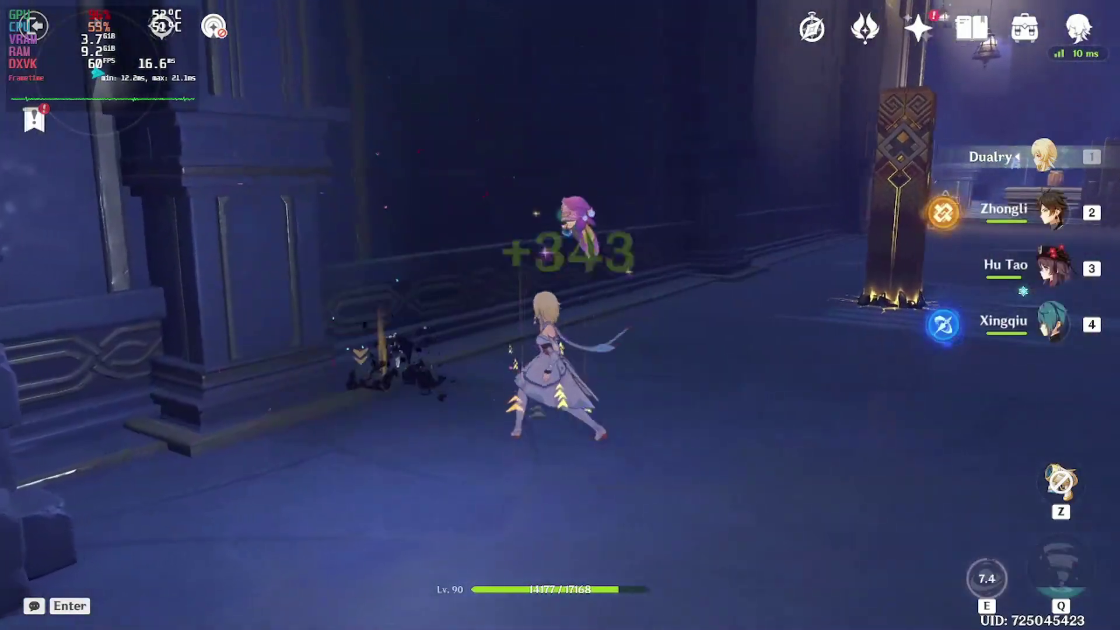
key(w)
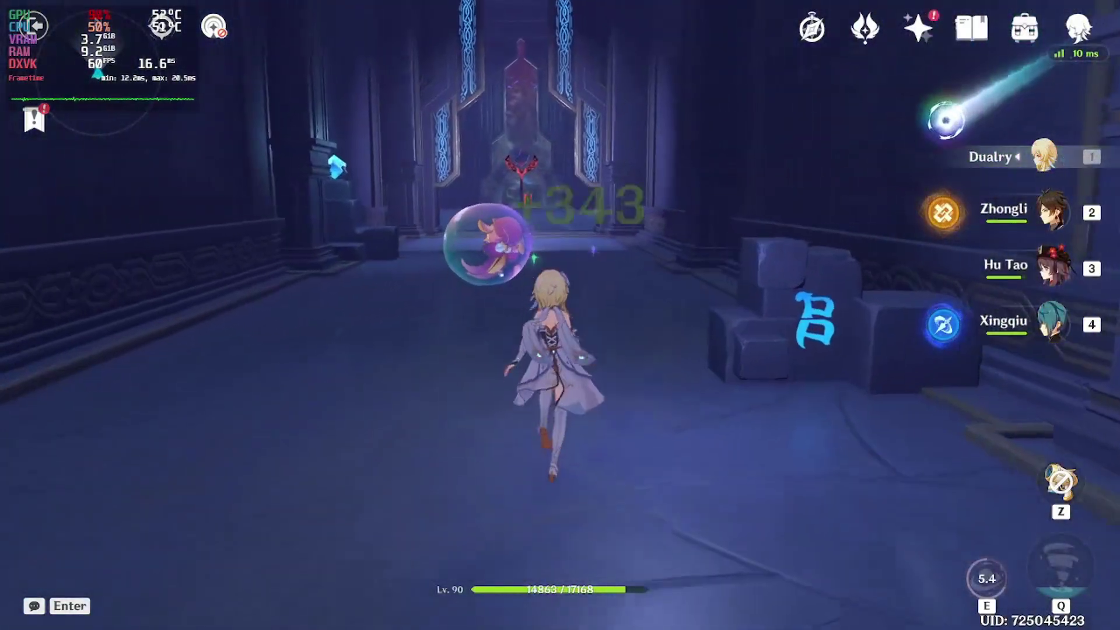
key(shift)
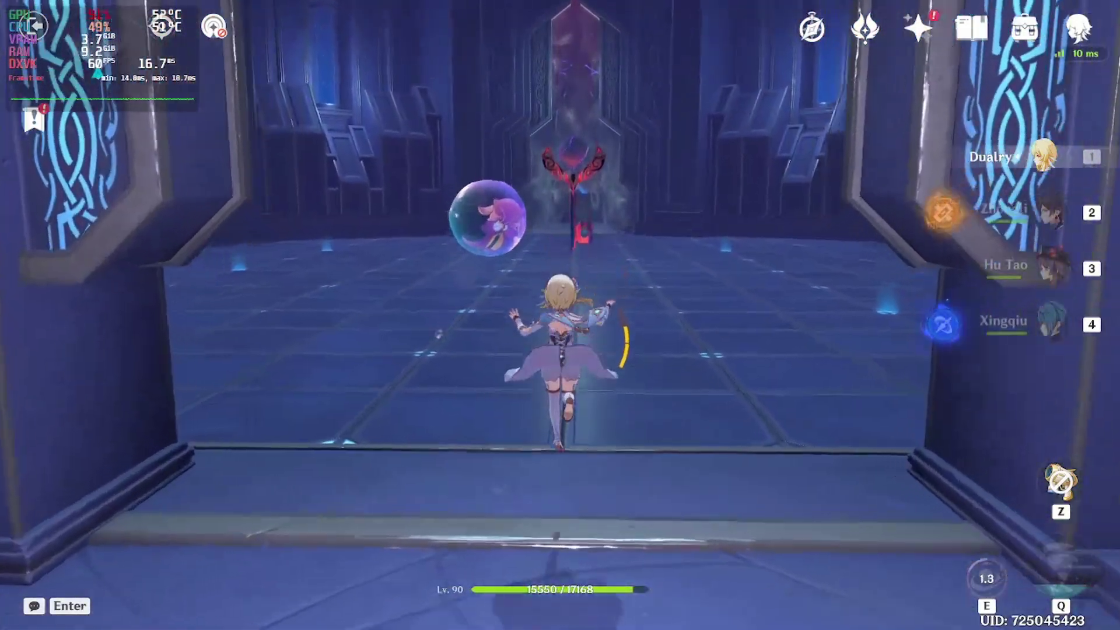
key(a)
key(w)
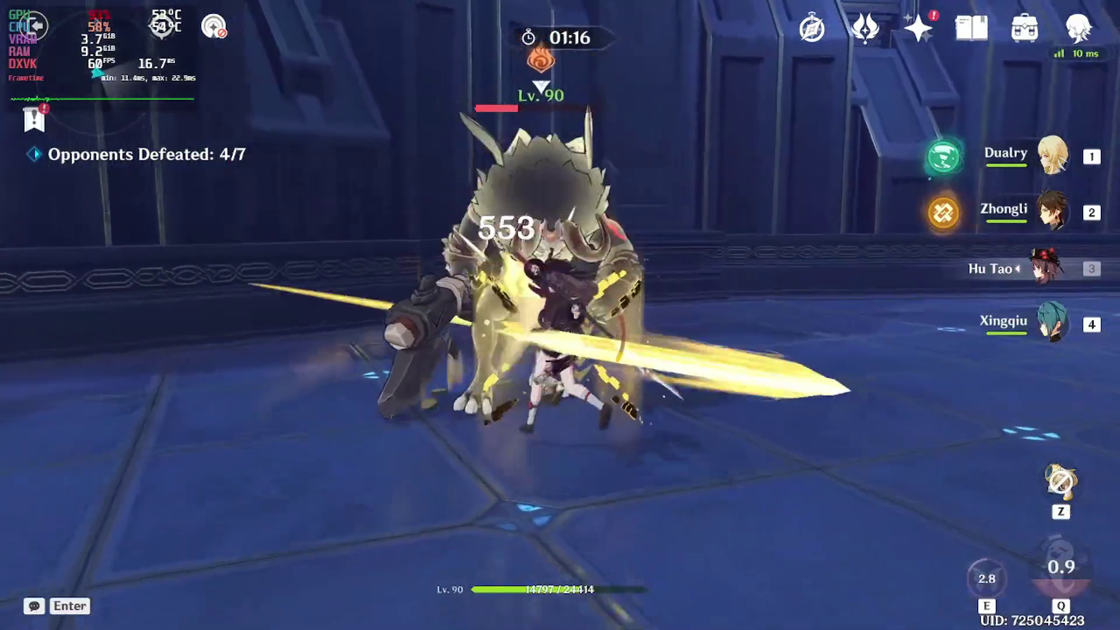
key(2)
key(q)
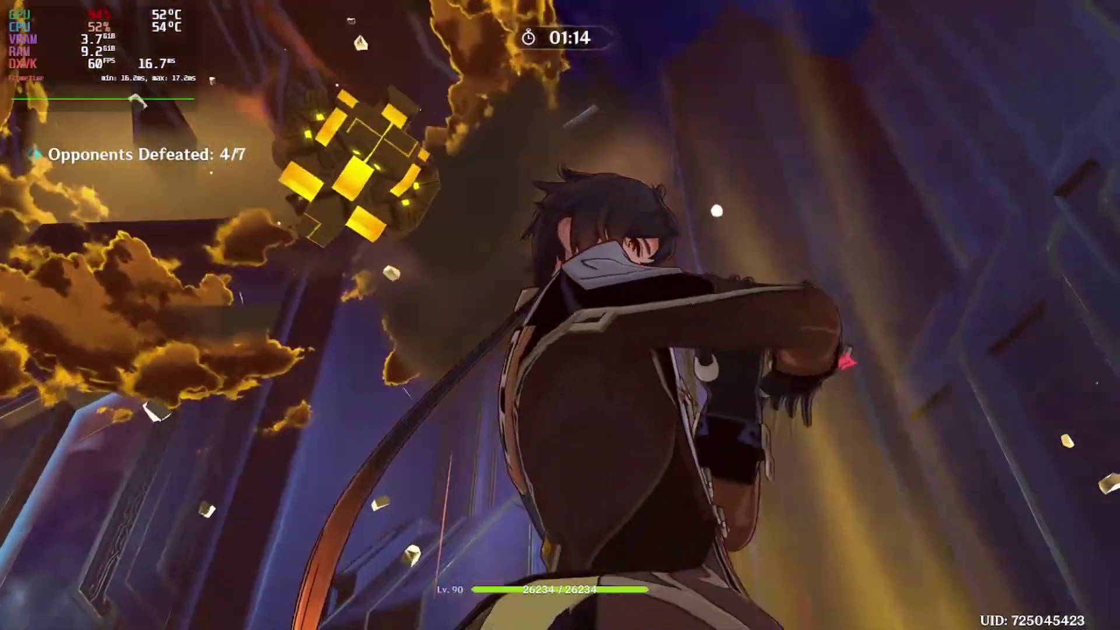
key(e)
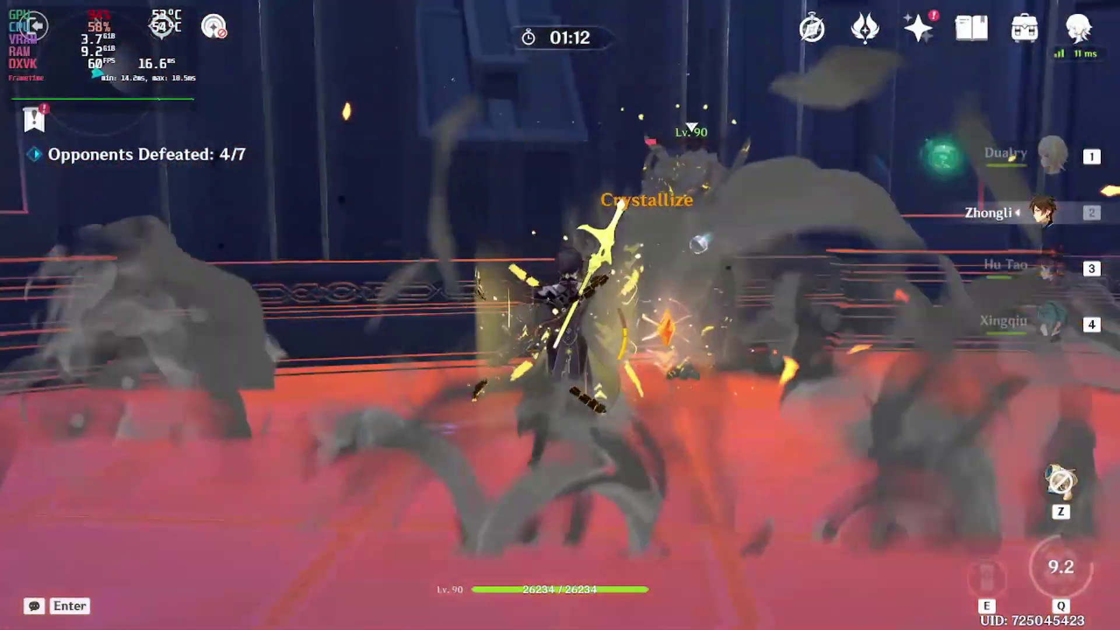
key(1)
key(e)
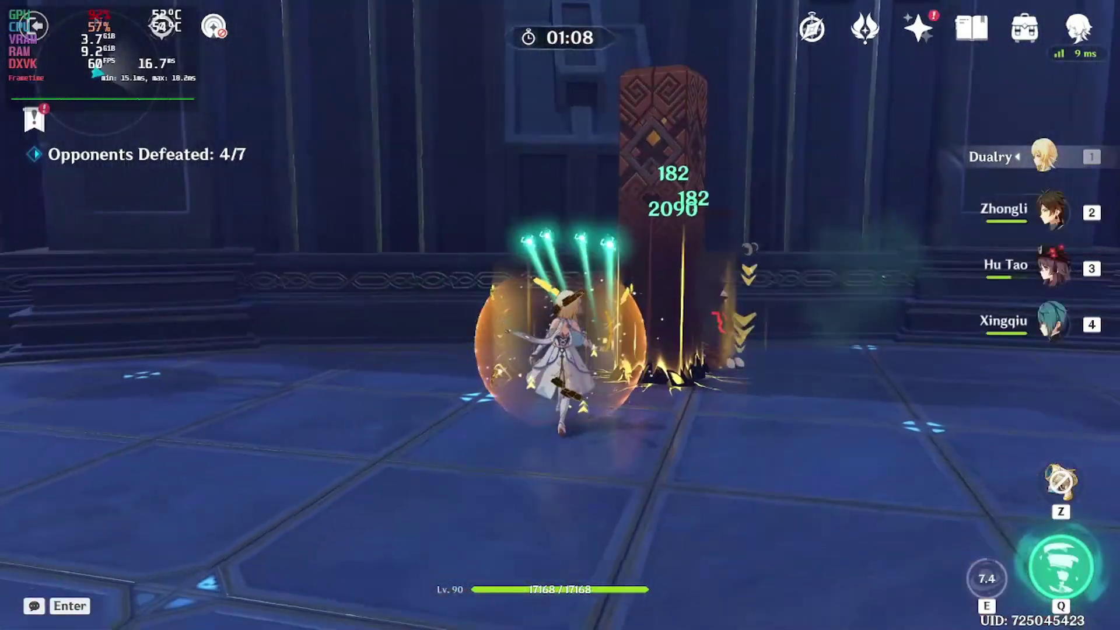
key(2)
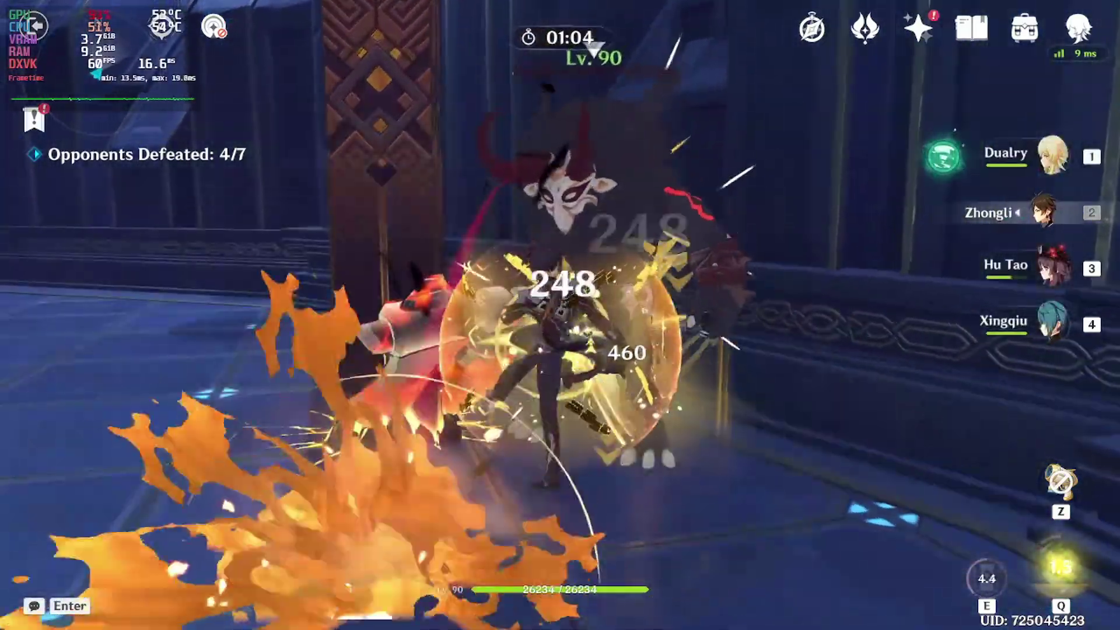
key(4)
key(e)
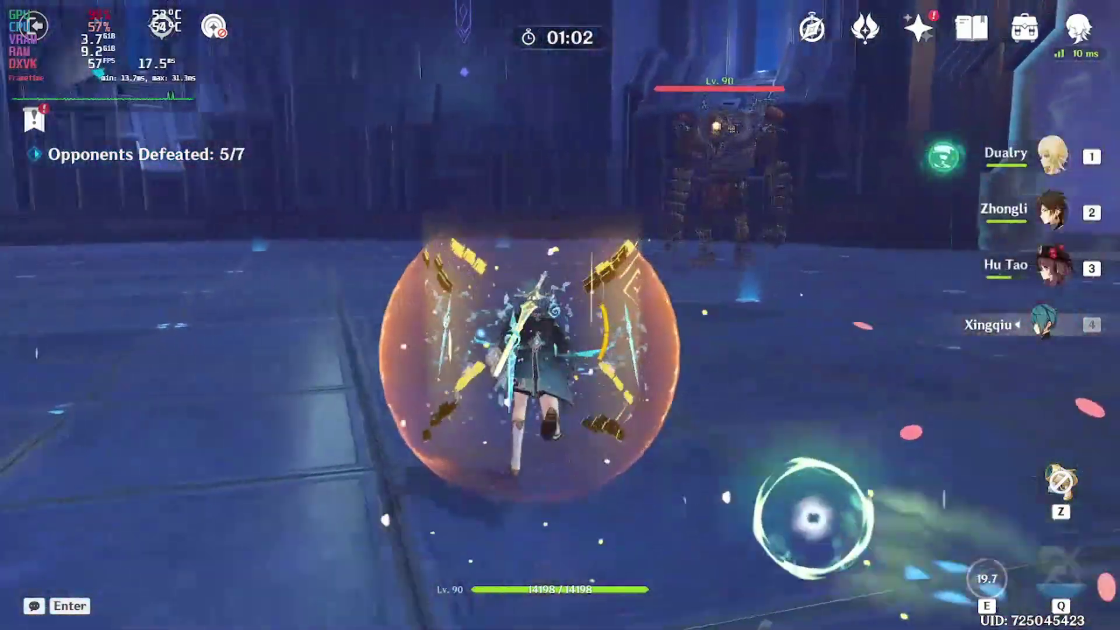
key(2)
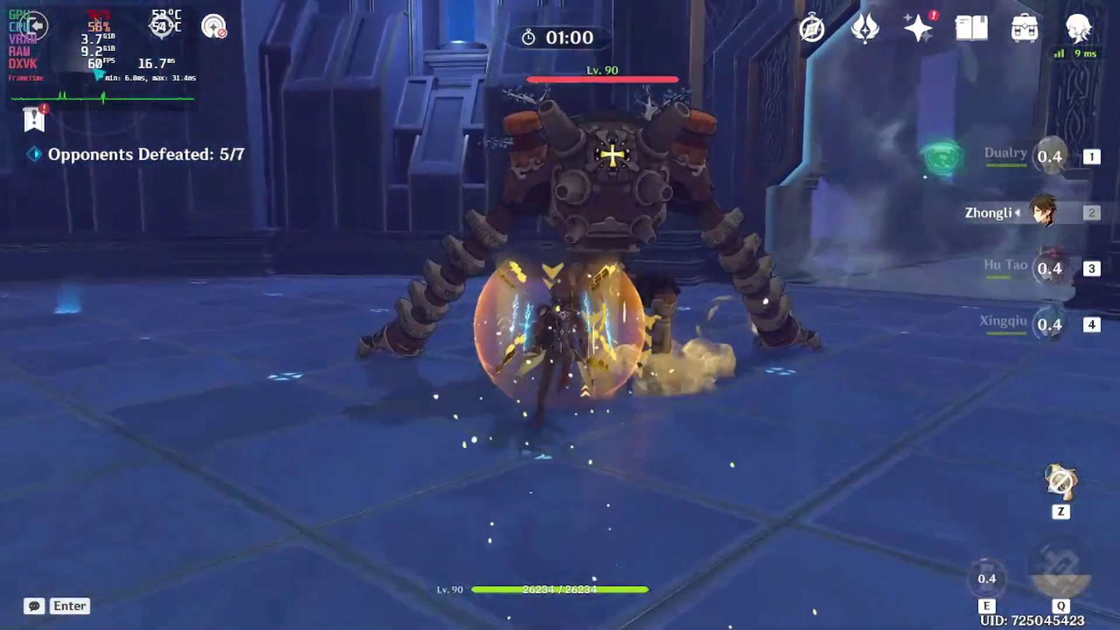
key(e)
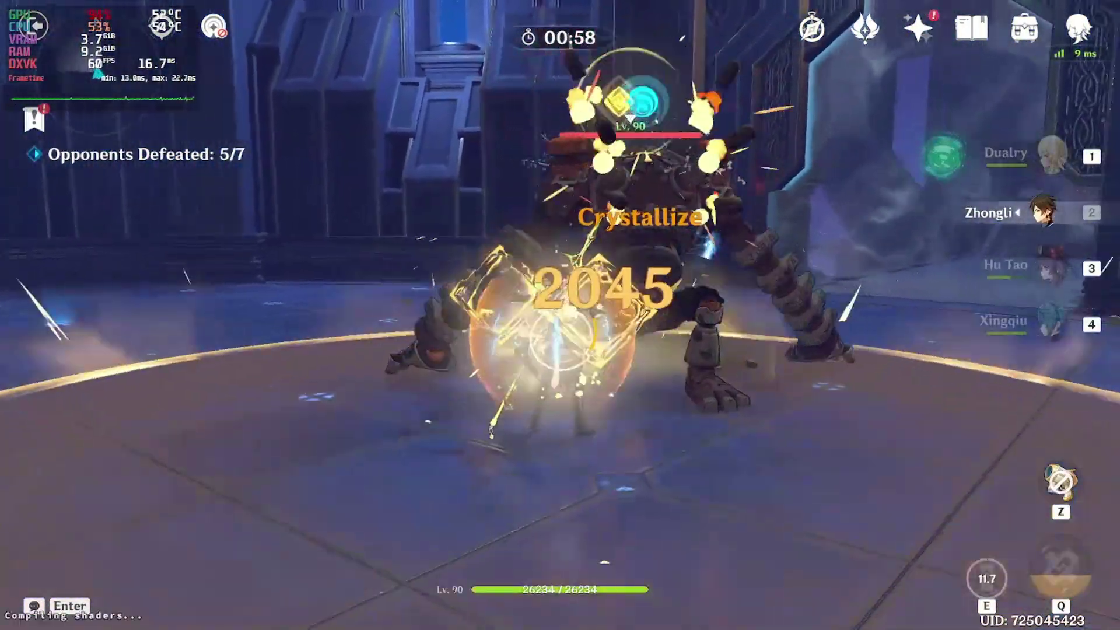
key(1)
key(e)
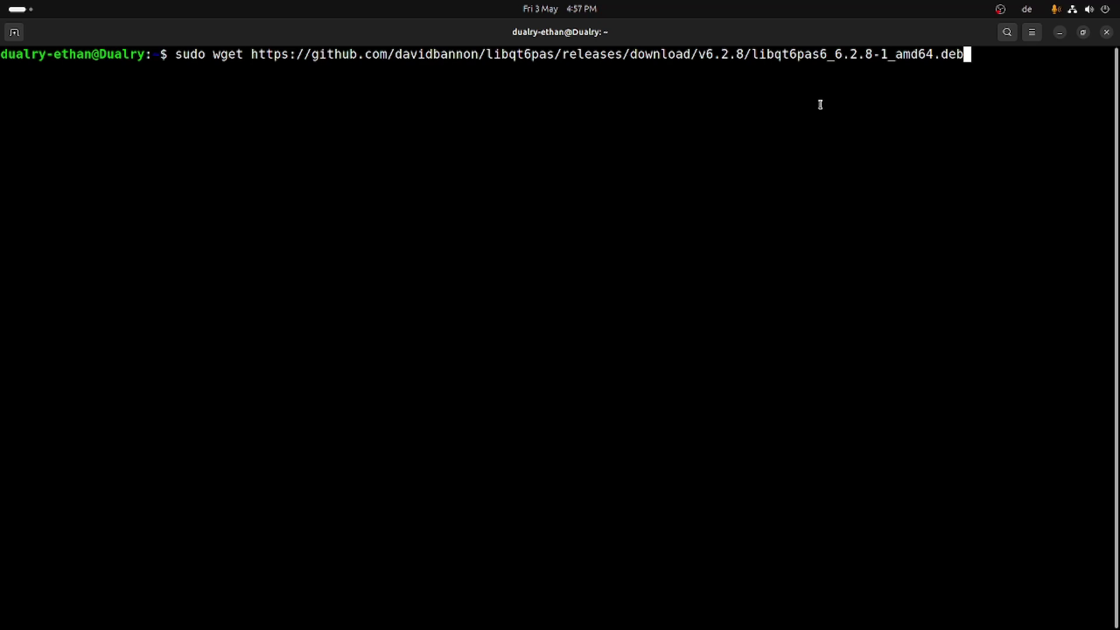
Download libqt6pas6_6.2.8-1_amd64.deb from GitHub with sudo wget and run sudo apt install goverlay in the terminal
key(Return)
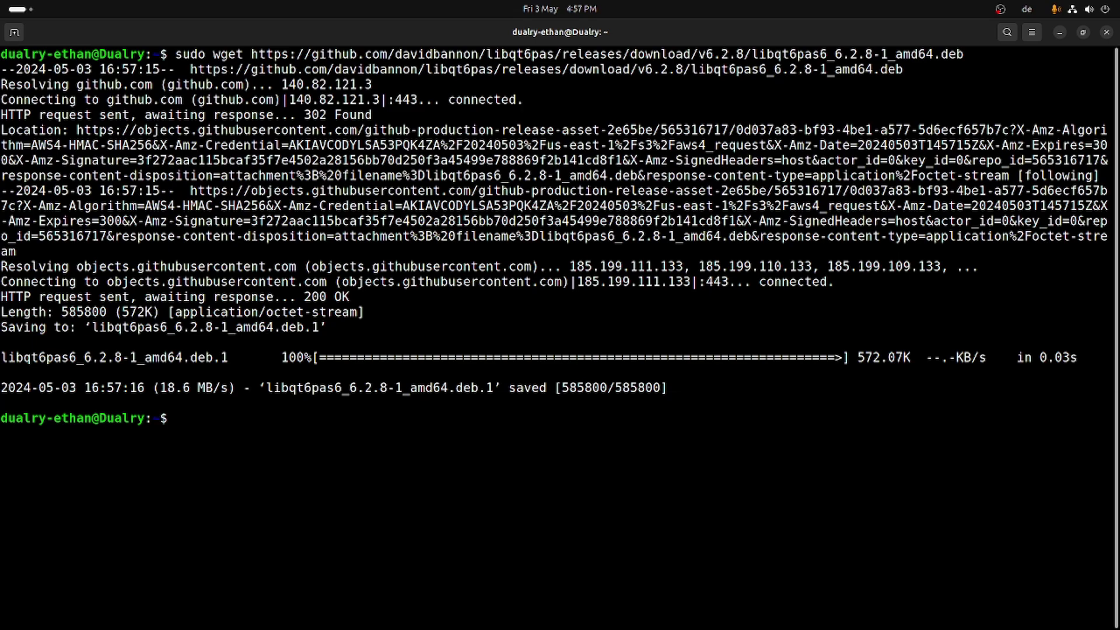
text(sudo apt install goverlay)
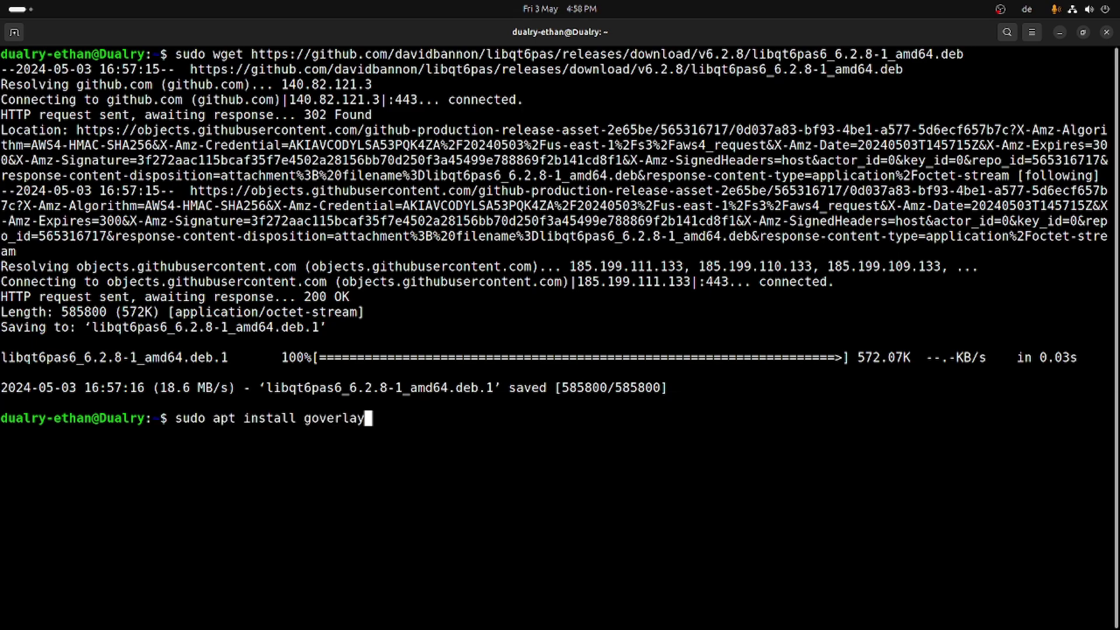
key(Return)
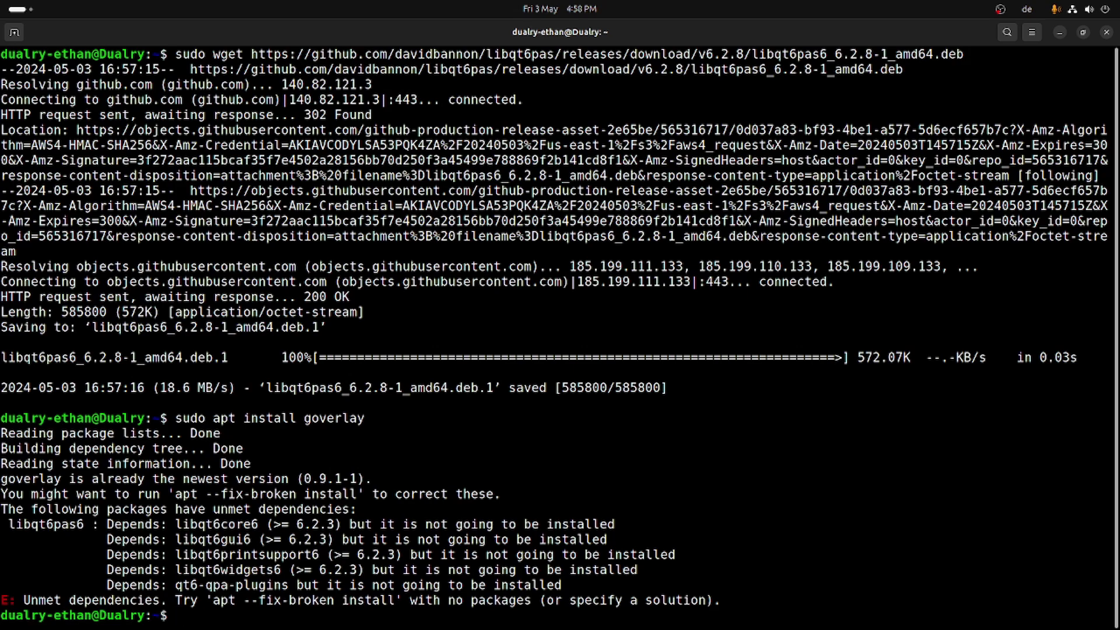
Repair the unmet package dependencies with sudo apt --fix-broken install and accept the installation of the additional packages
text(sudo apt --fix-broken install)
key(Return)
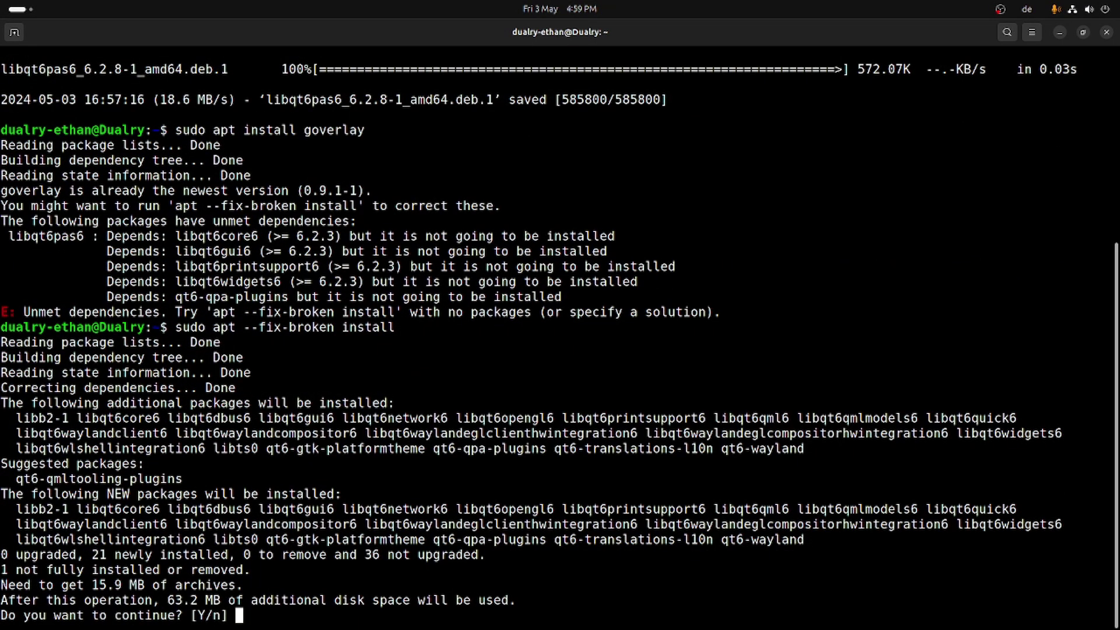
text(y)
key(Return)
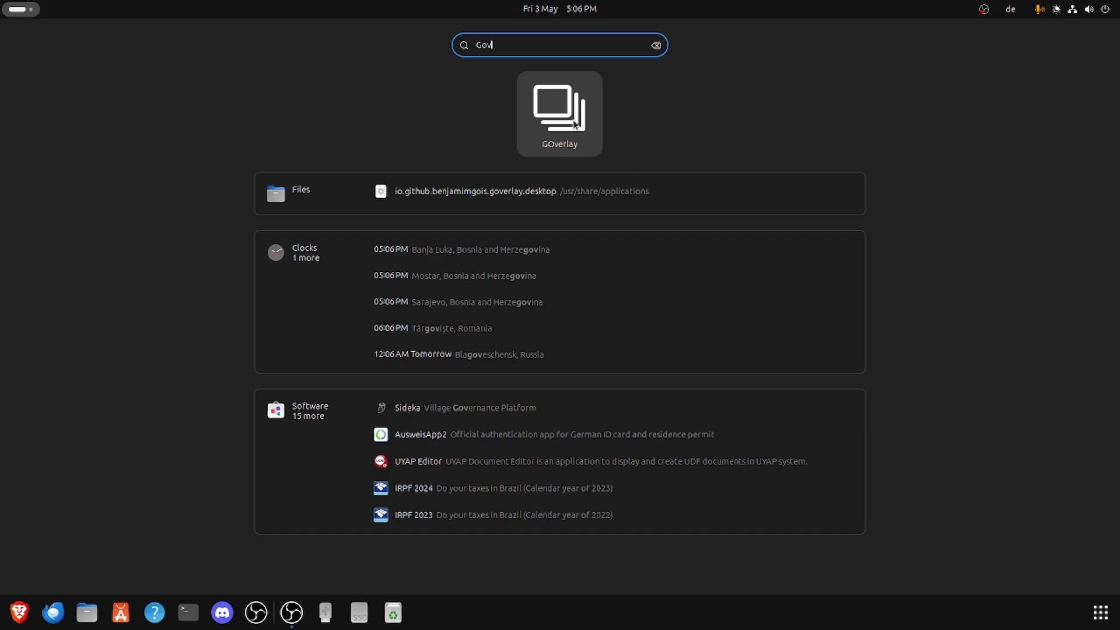
Launch GOverlay, set the MangoHud FPS limit to 60 and save the configuration
key(Return)
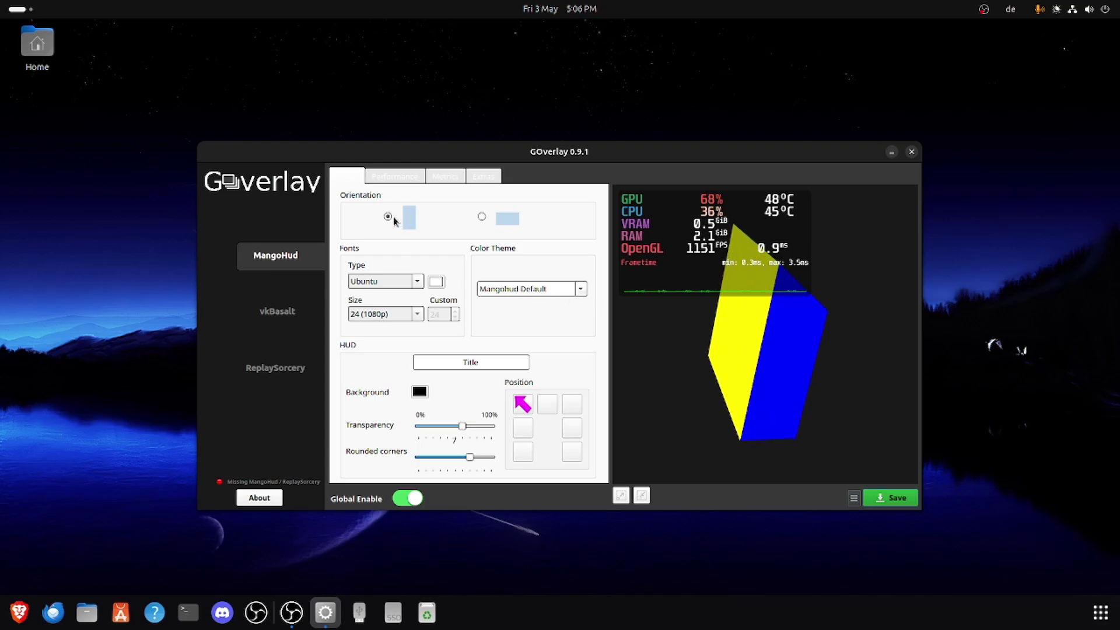
click(394, 175)
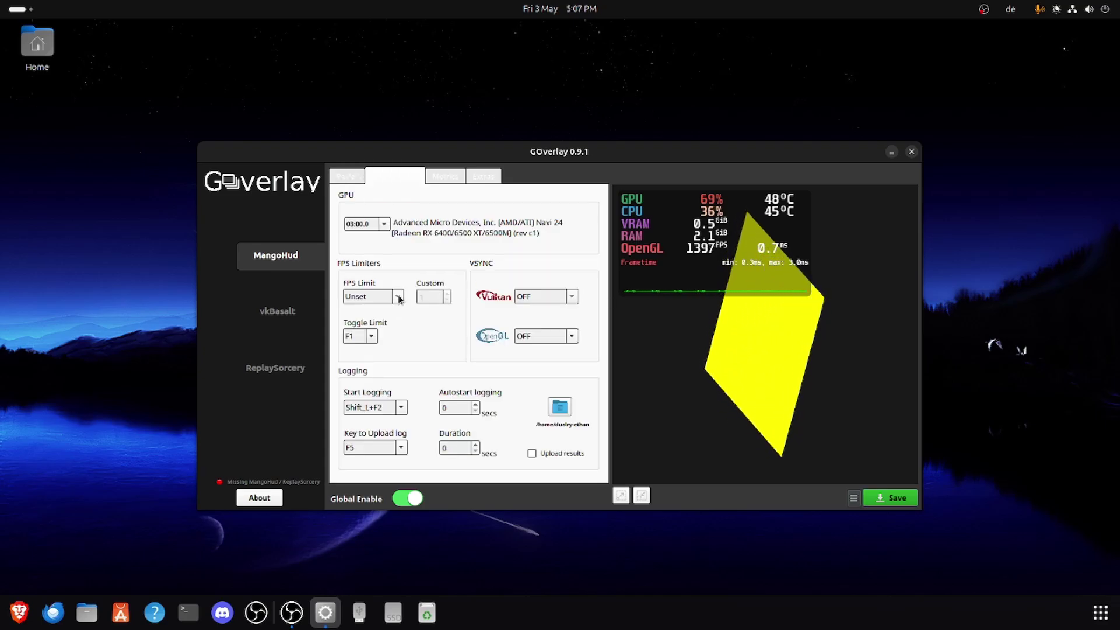
click(394, 296)
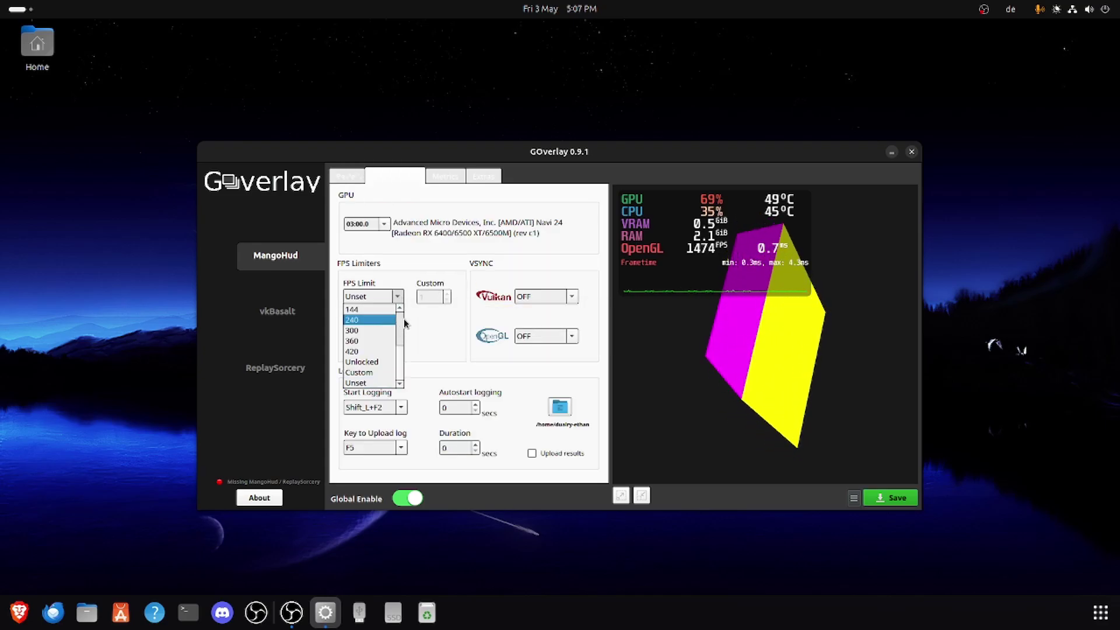
click(400, 309)
click(400, 310)
click(400, 309)
click(400, 310)
click(400, 310)
click(400, 309)
click(399, 309)
click(399, 310)
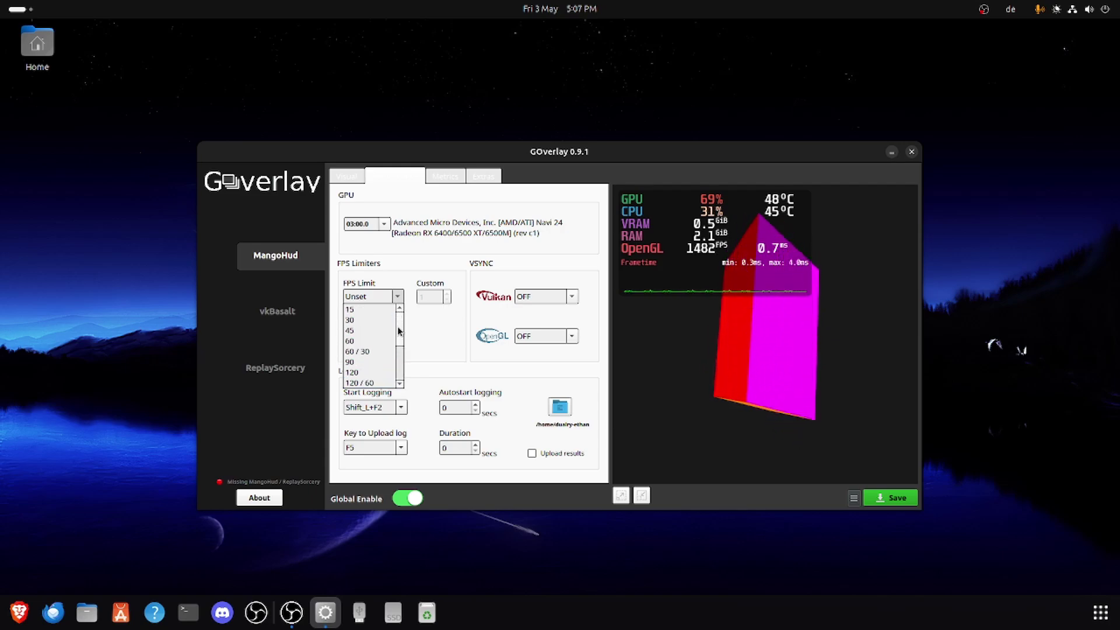
click(361, 343)
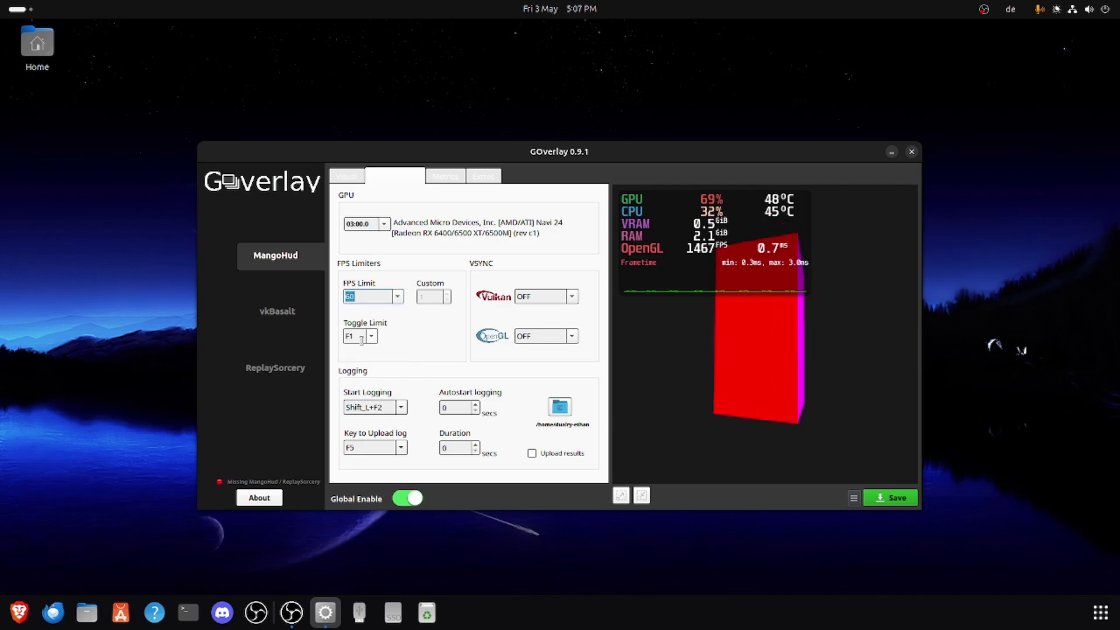
click(882, 499)
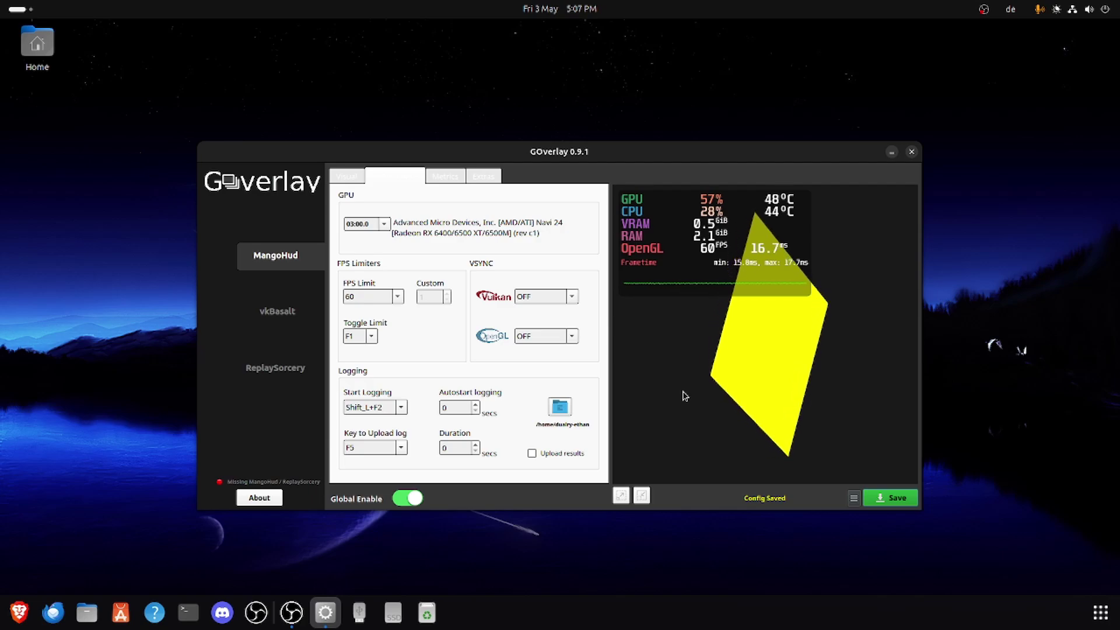
Set VSYNC to ON for both Vulkan and OpenGL and save the MangoHud configuration
click(571, 297)
click(548, 342)
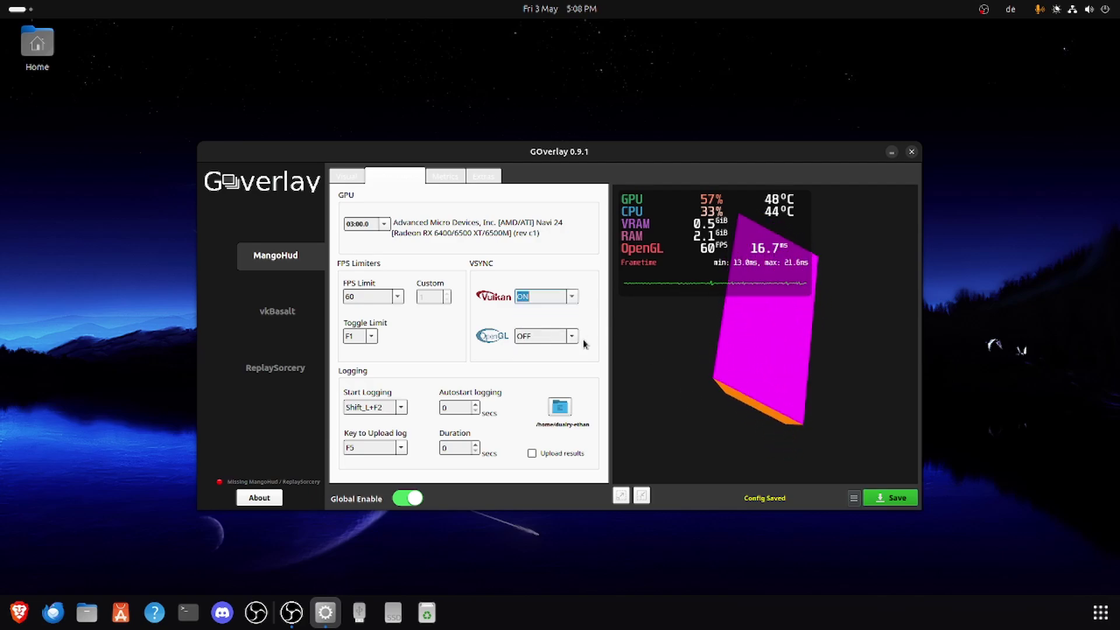
click(571, 337)
click(547, 382)
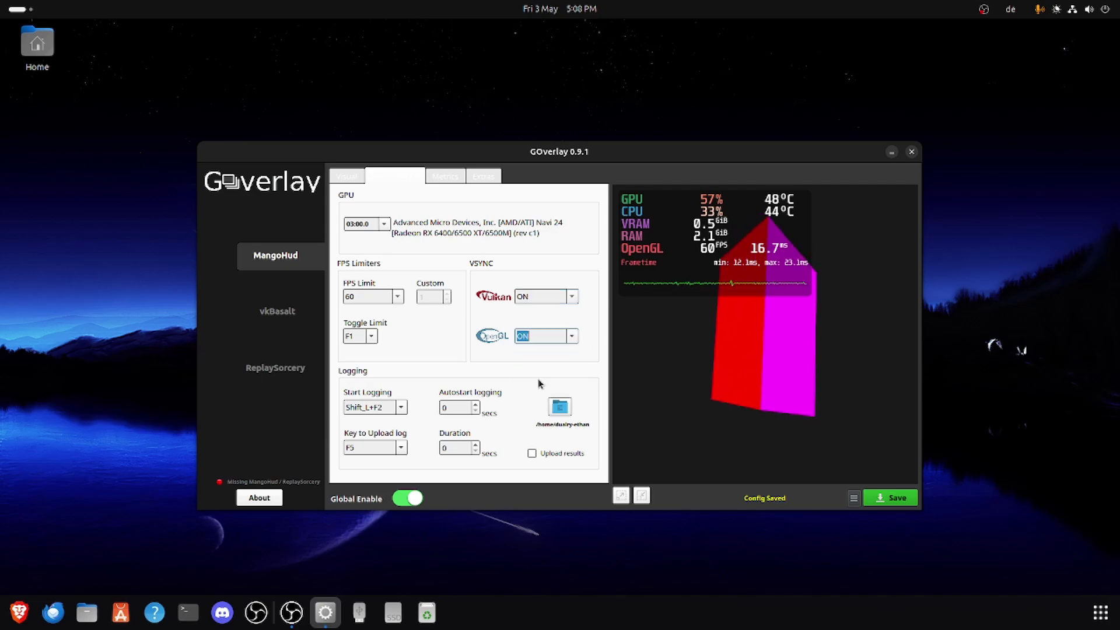
click(886, 499)
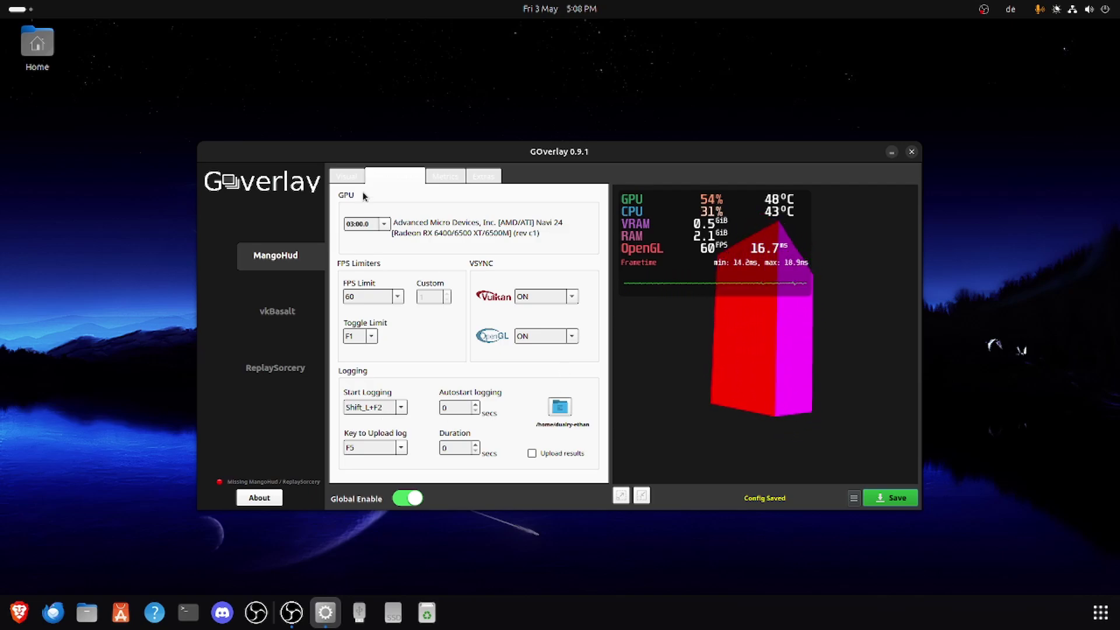
Set the MangoHud color theme to Old Afterburner and save the configuration
click(347, 176)
click(580, 290)
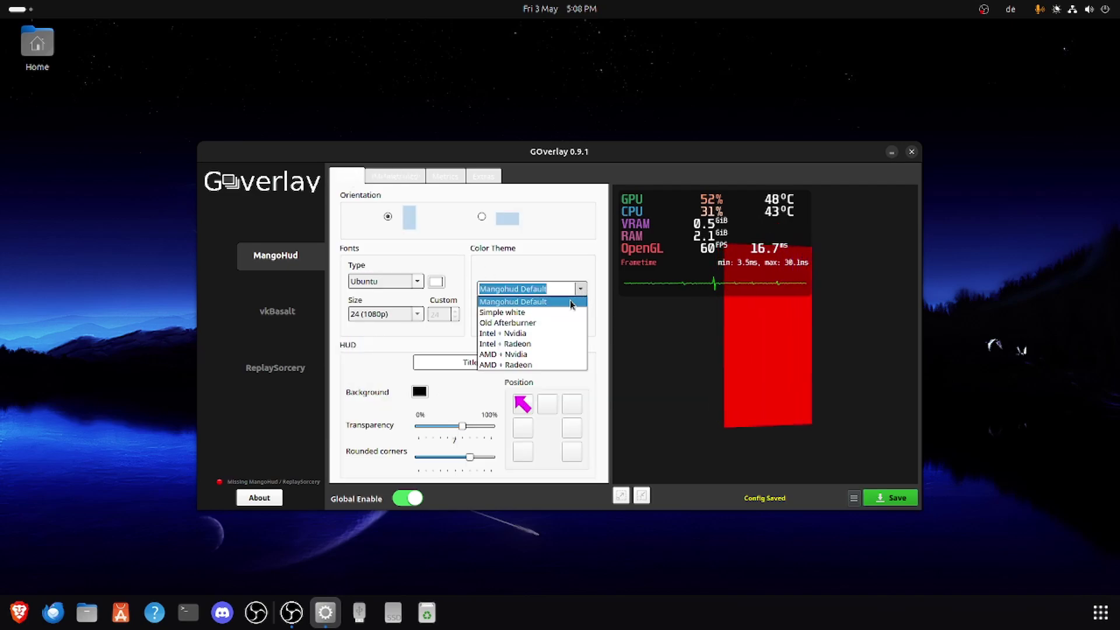
click(565, 322)
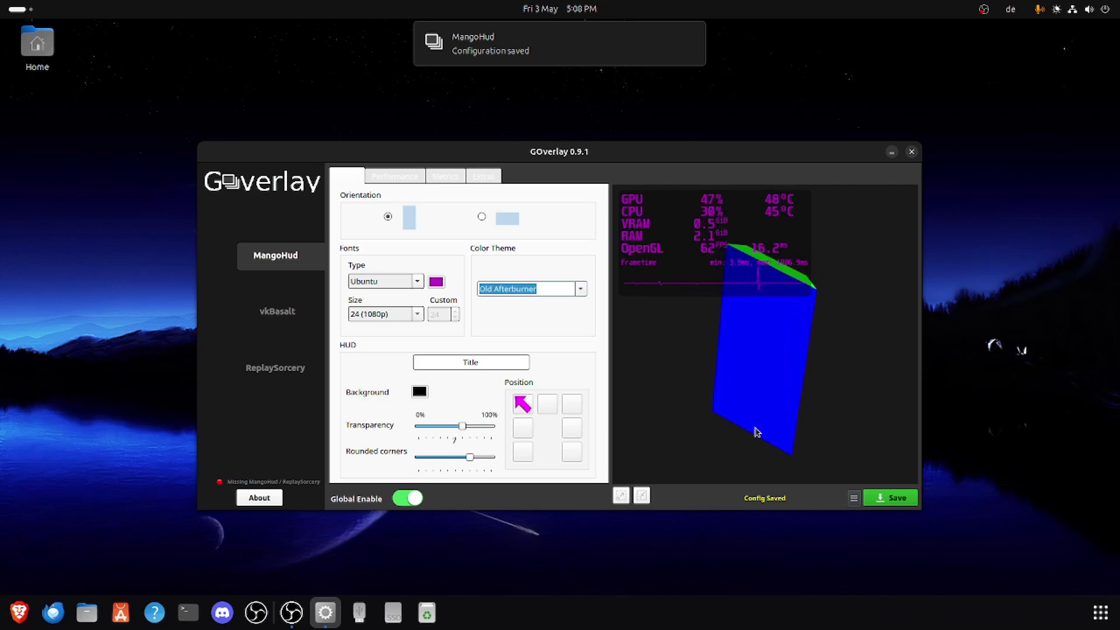
Switch the MangoHud color theme back to Mangohud Default
click(580, 289)
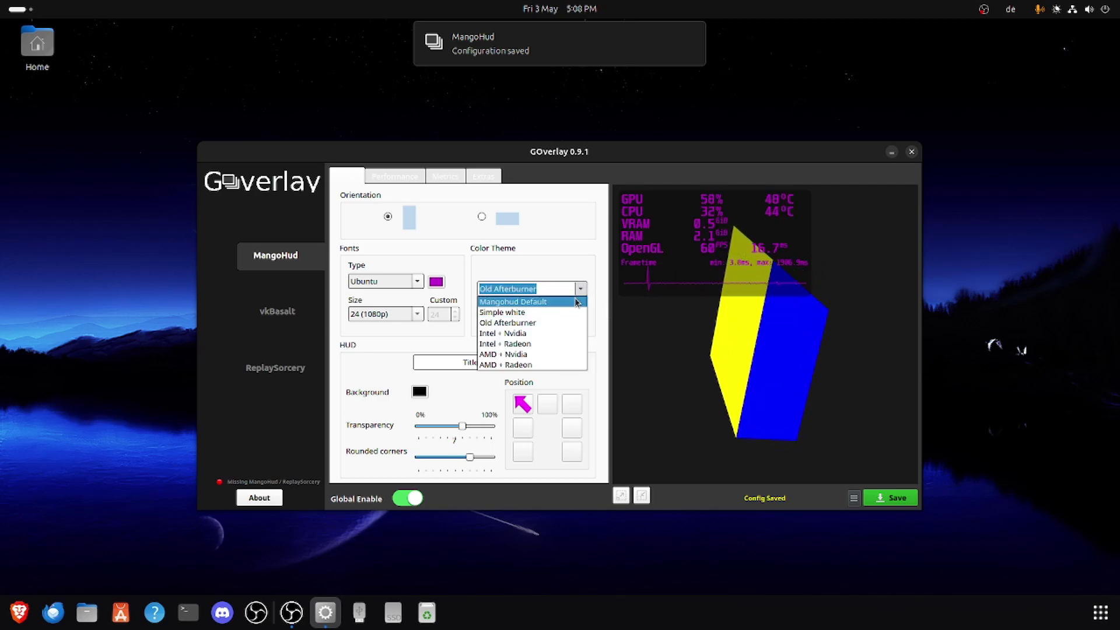
click(508, 322)
click(911, 499)
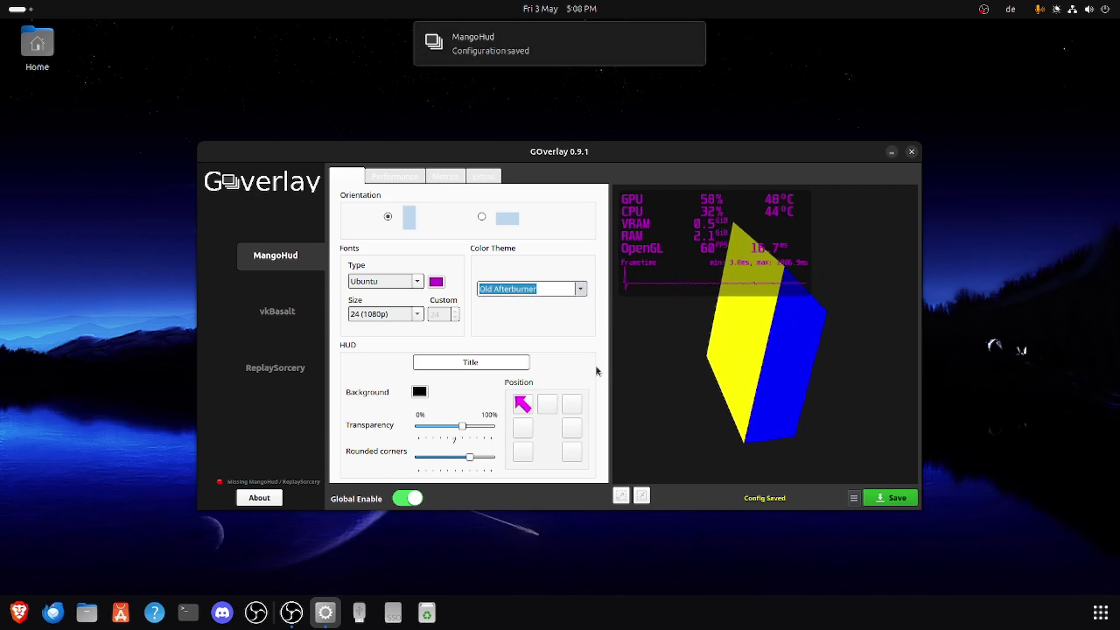
key(Up)
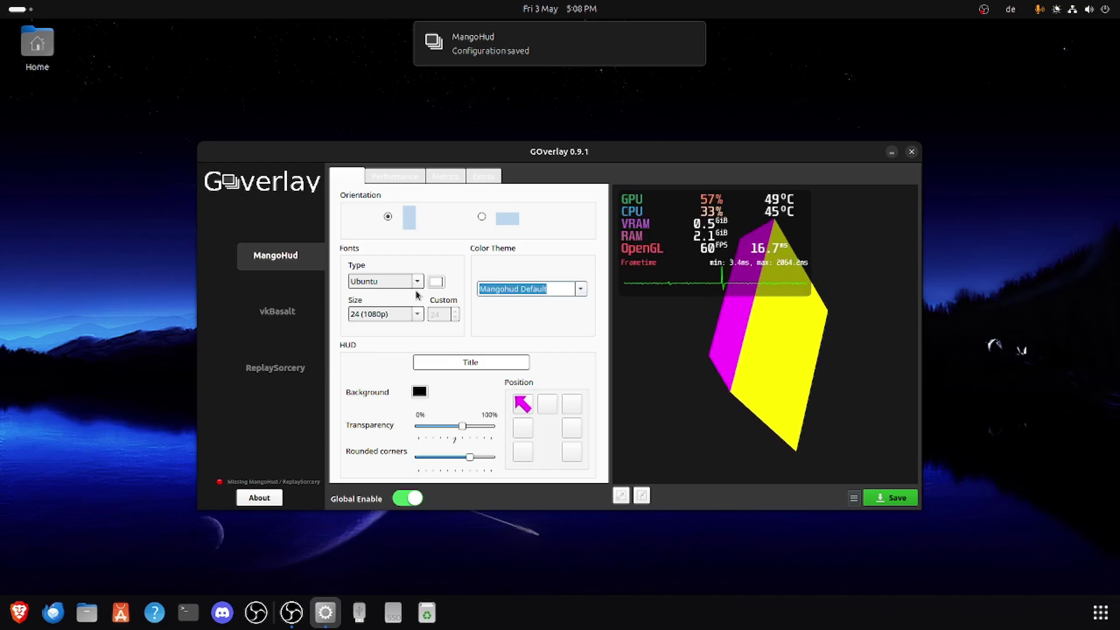
Set the MangoHud overlay font color to black and save the configuration
click(436, 281)
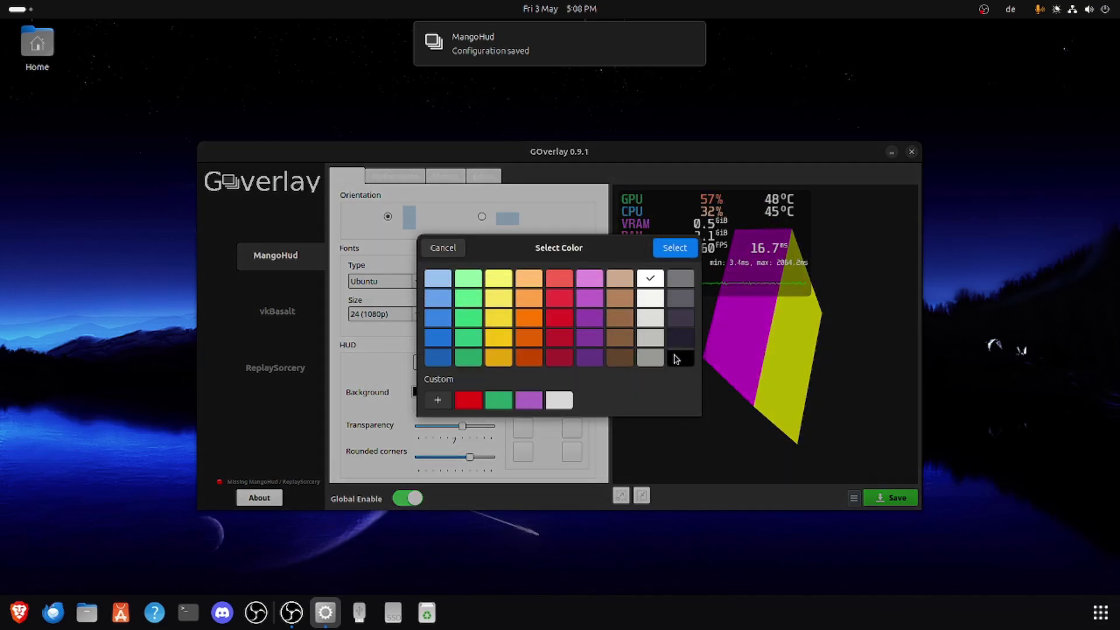
double_click(678, 357)
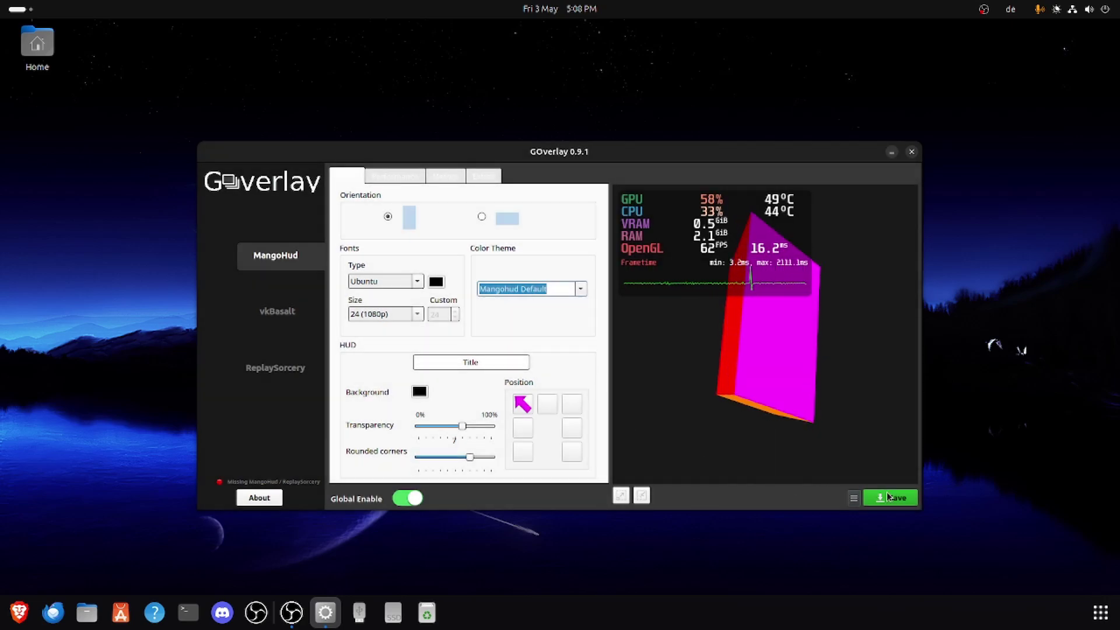
click(892, 497)
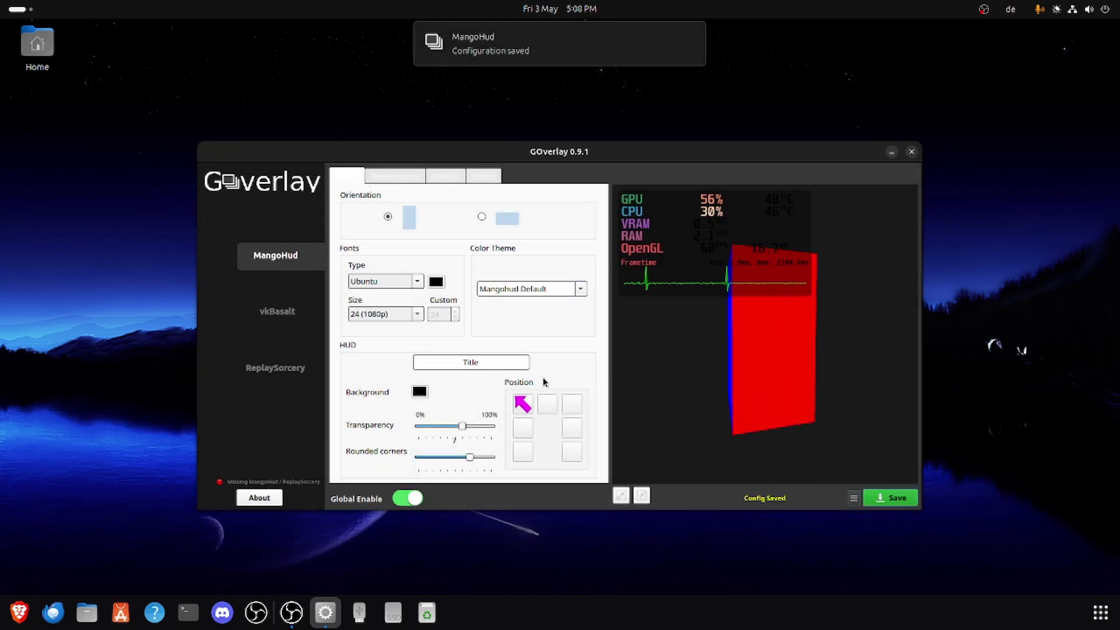
Set the MangoHud overlay font color back to white and save the configuration
click(436, 282)
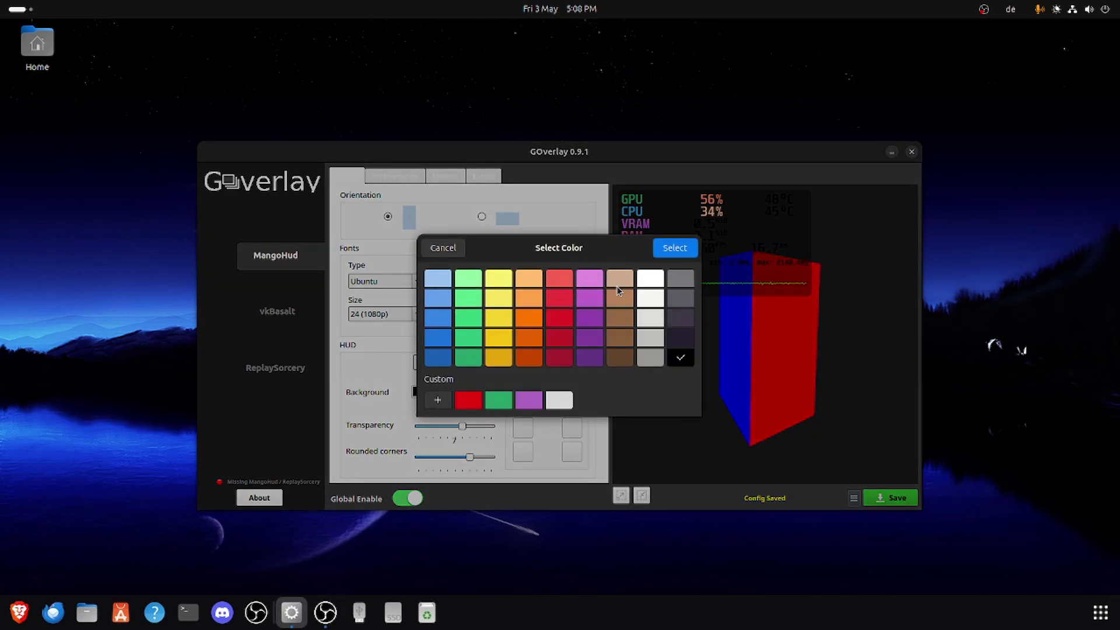
click(675, 247)
click(893, 497)
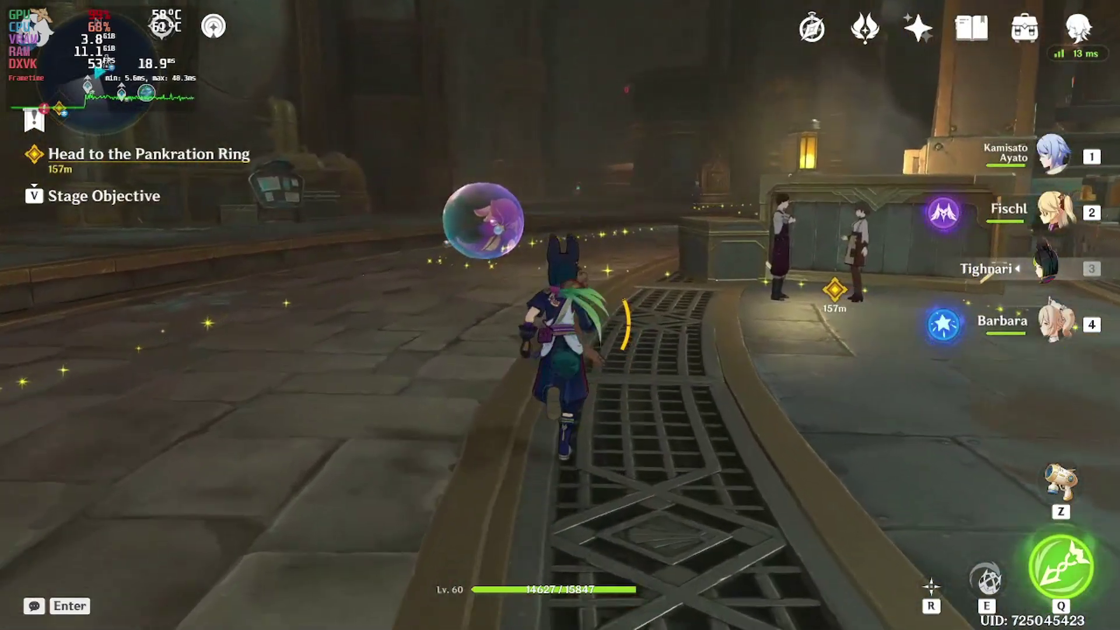
In Genshin Impact, run Tighnari along the stone passage toward the Pankration Ring quest marker
key(w)
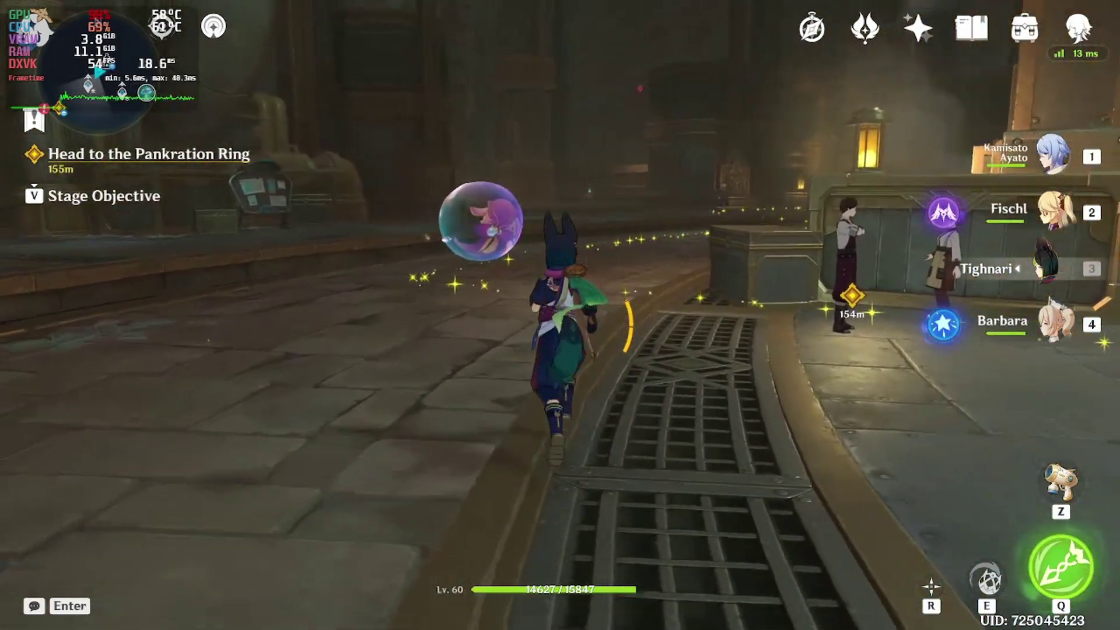
key(w)
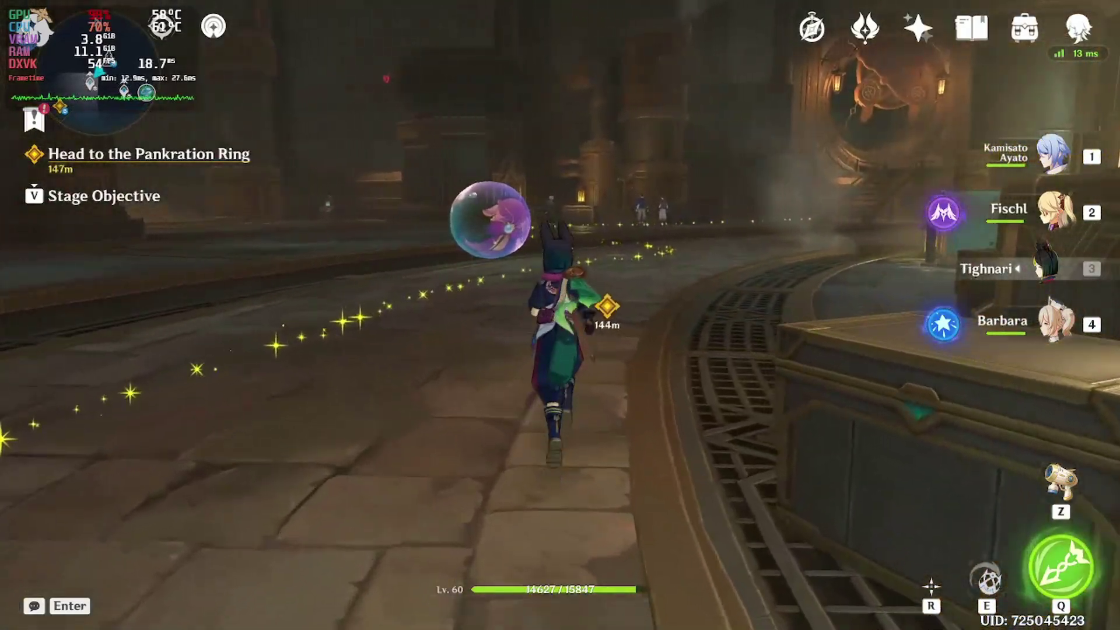
key(w)
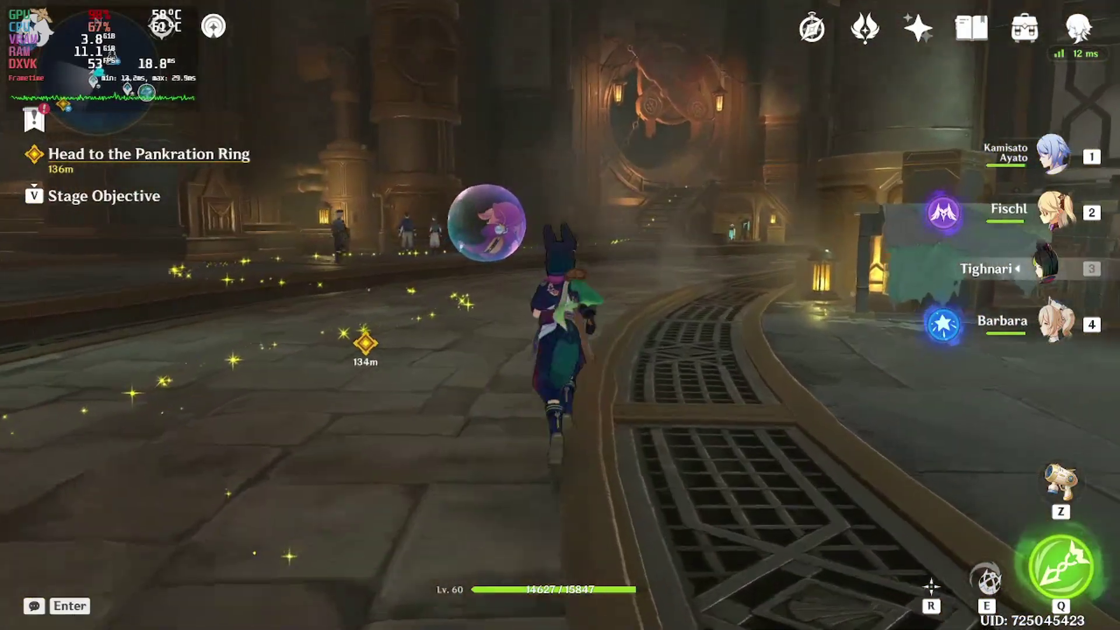
key(w)
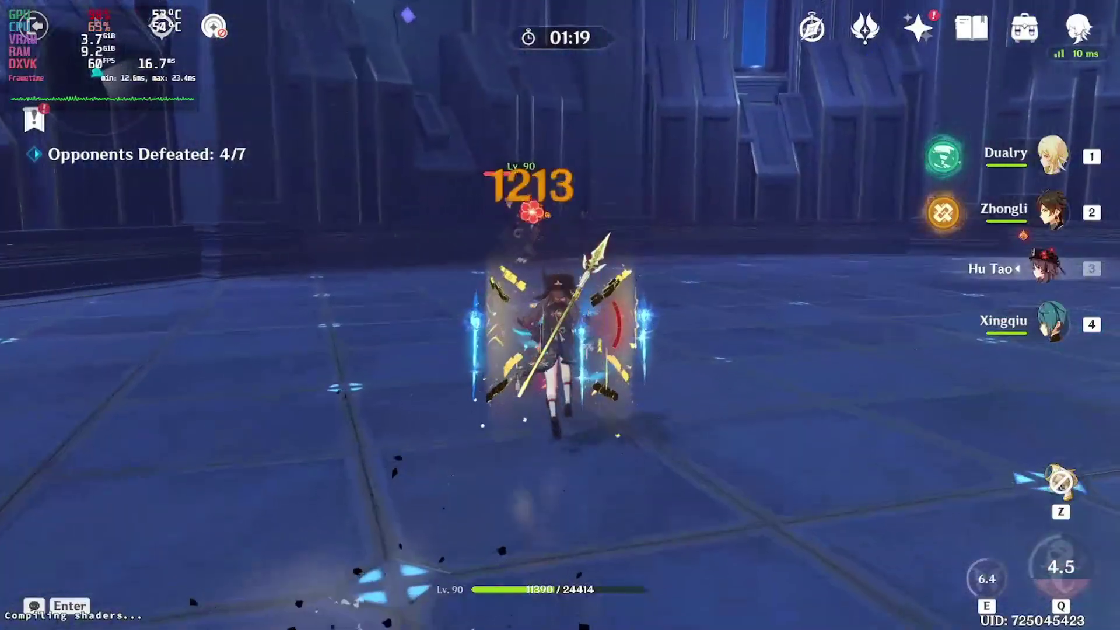
Close in on the level 90 opponent in the timed arena challenge with Hu Tao and attack it
key(w)
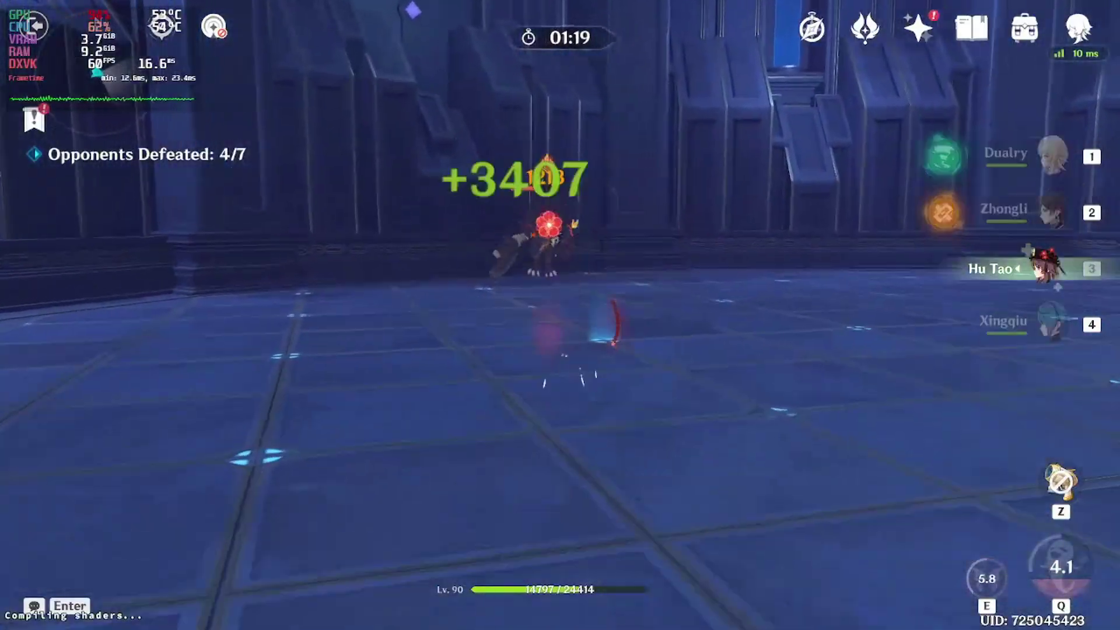
key(w)
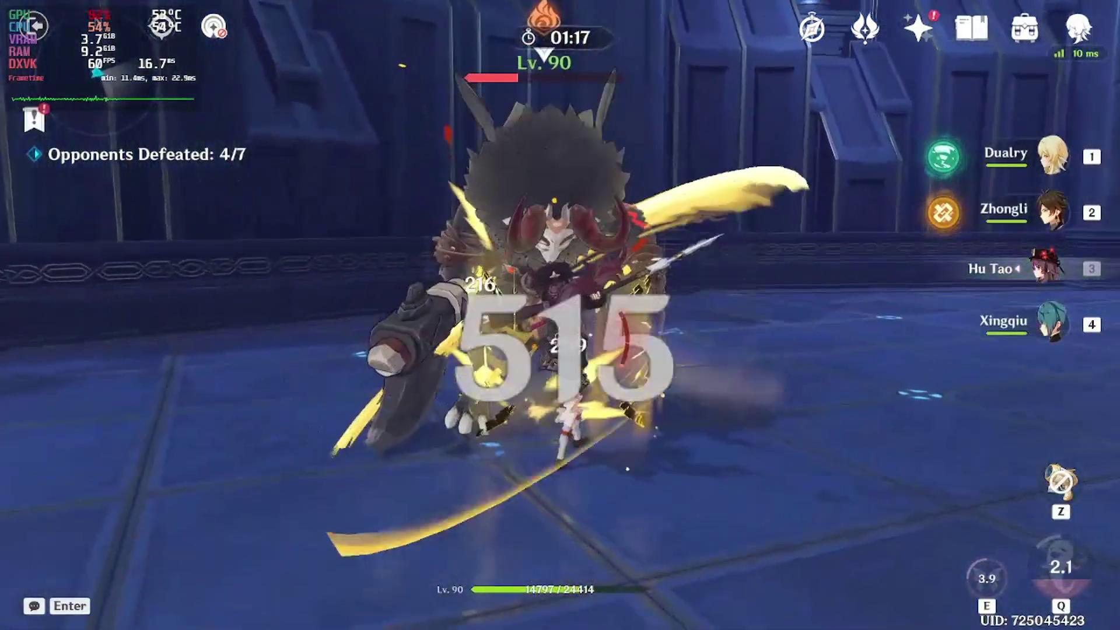
key(w)
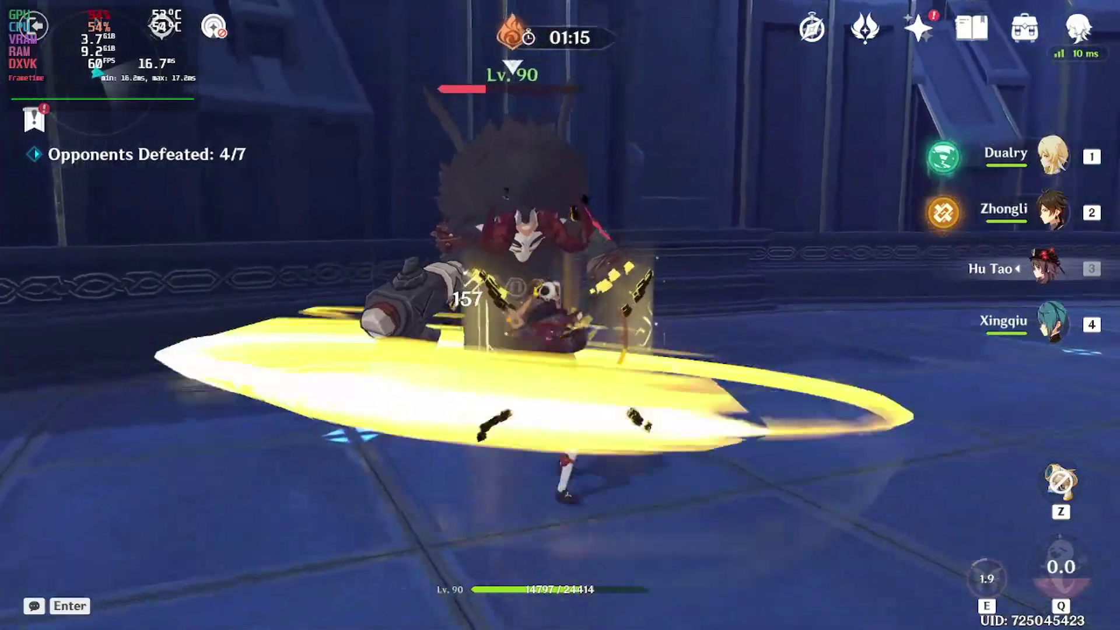
Continue the arena fight by switching to Zhongli for his burst and skill, rotating party members and attacking the next opponent
key(2)
key(q)
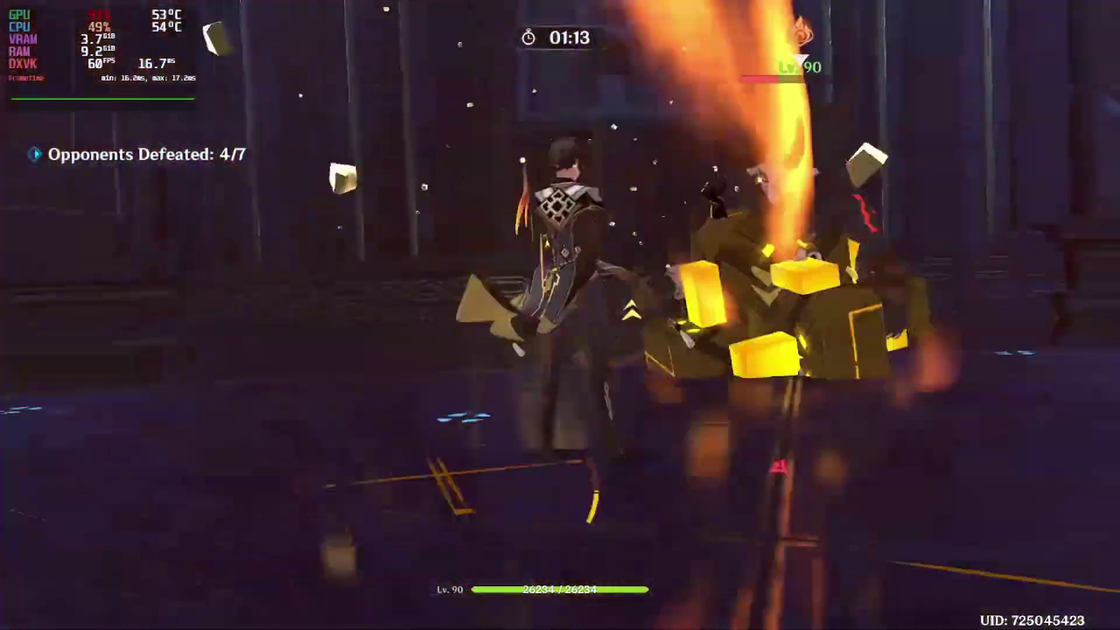
key(e)
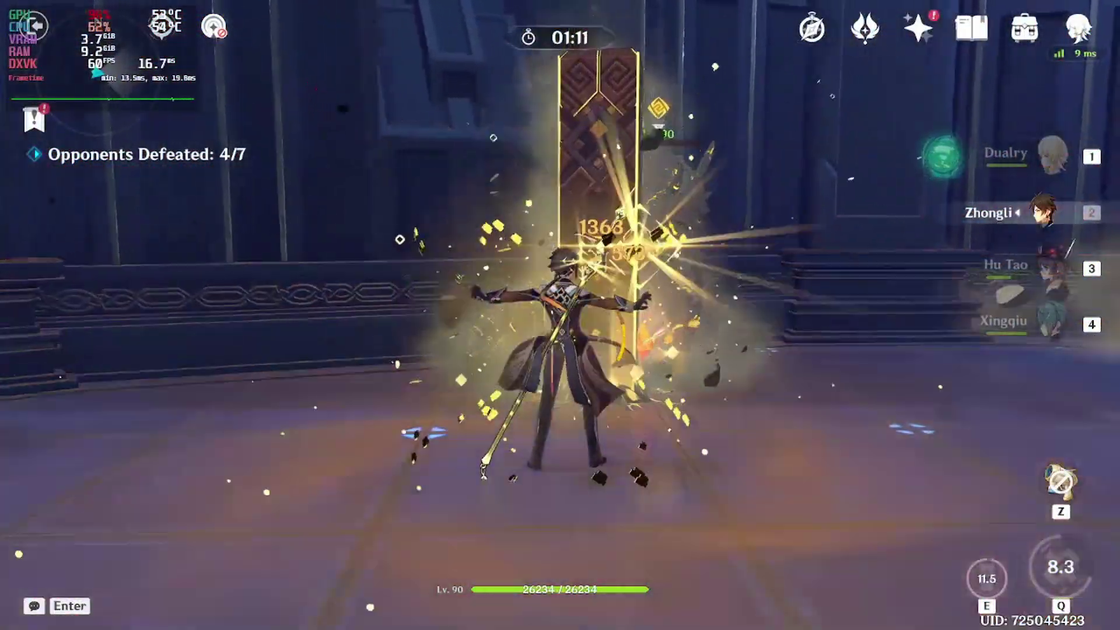
key(1)
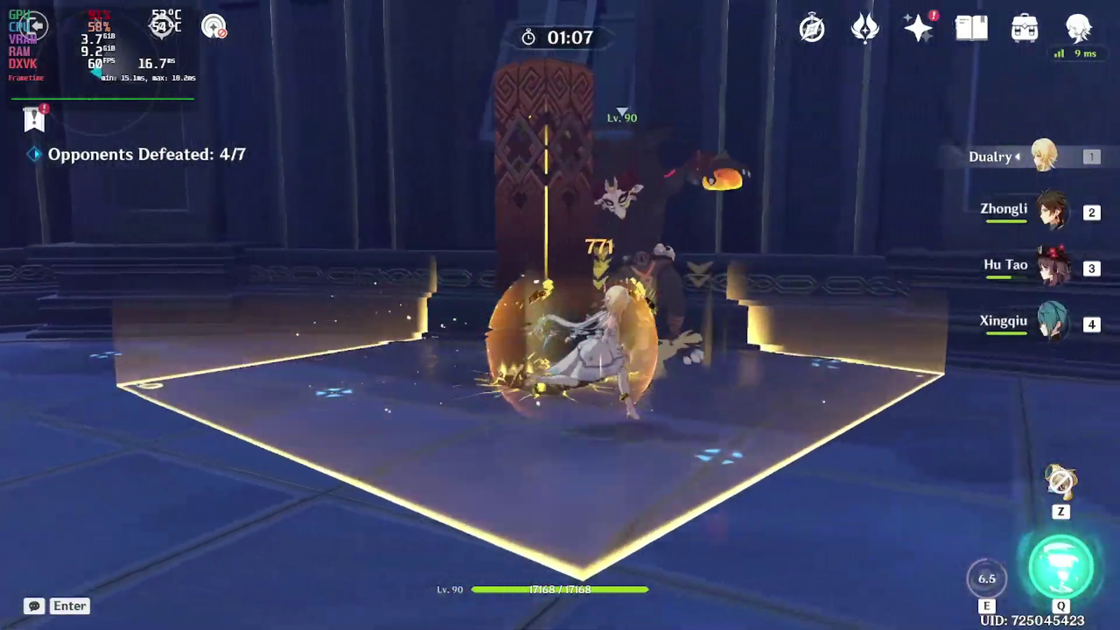
key(2)
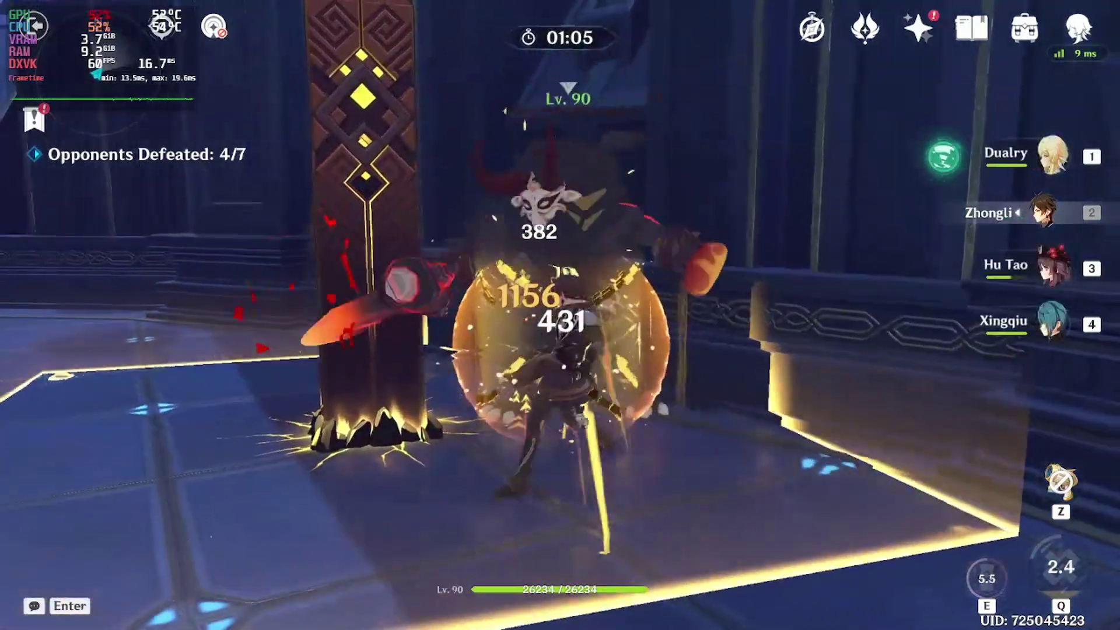
key(e)
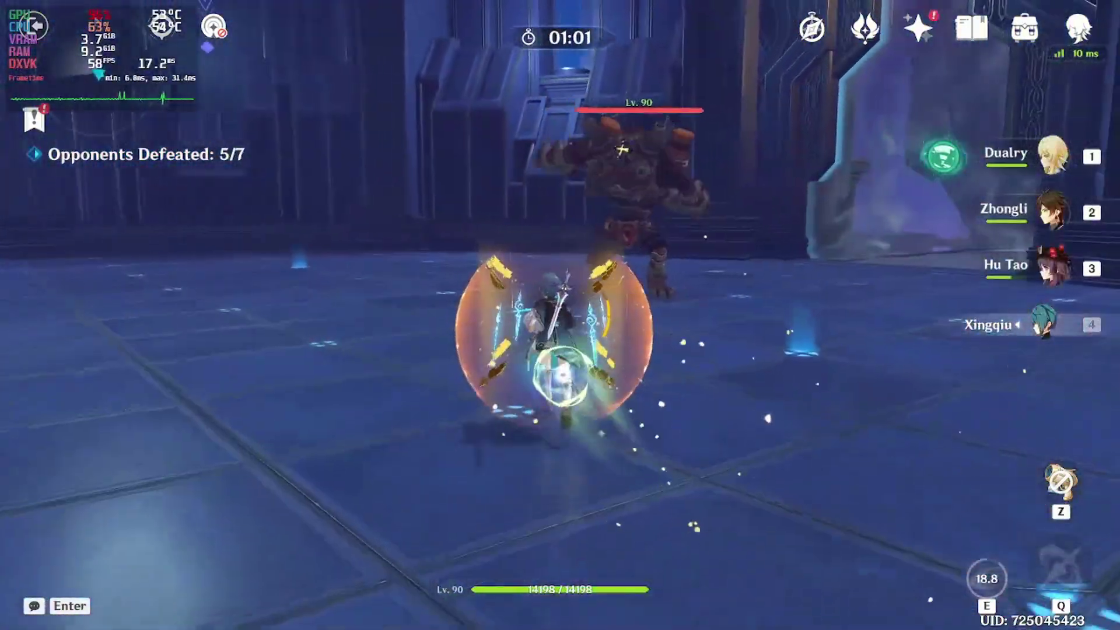
key(2)
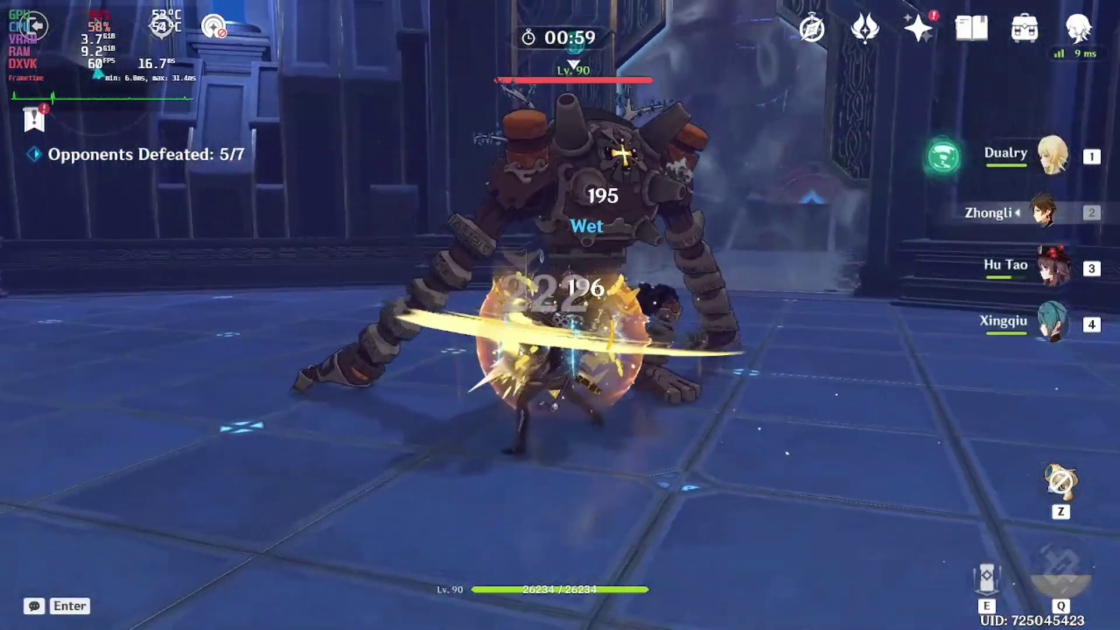